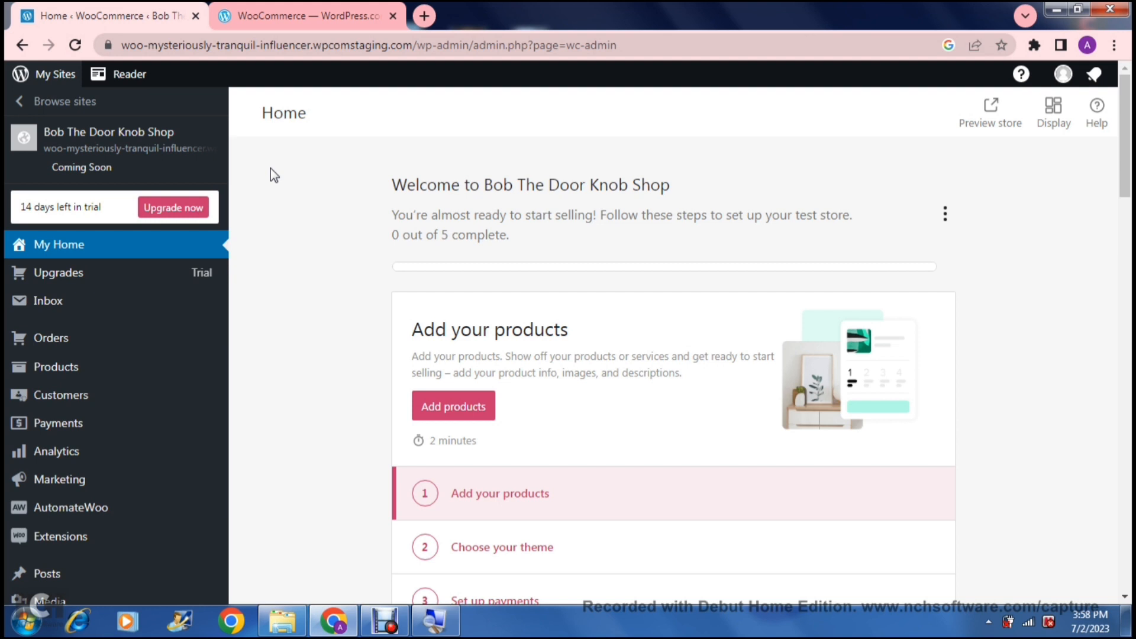
# Step: Open the store's Payments page
pyautogui.click(317, 202)
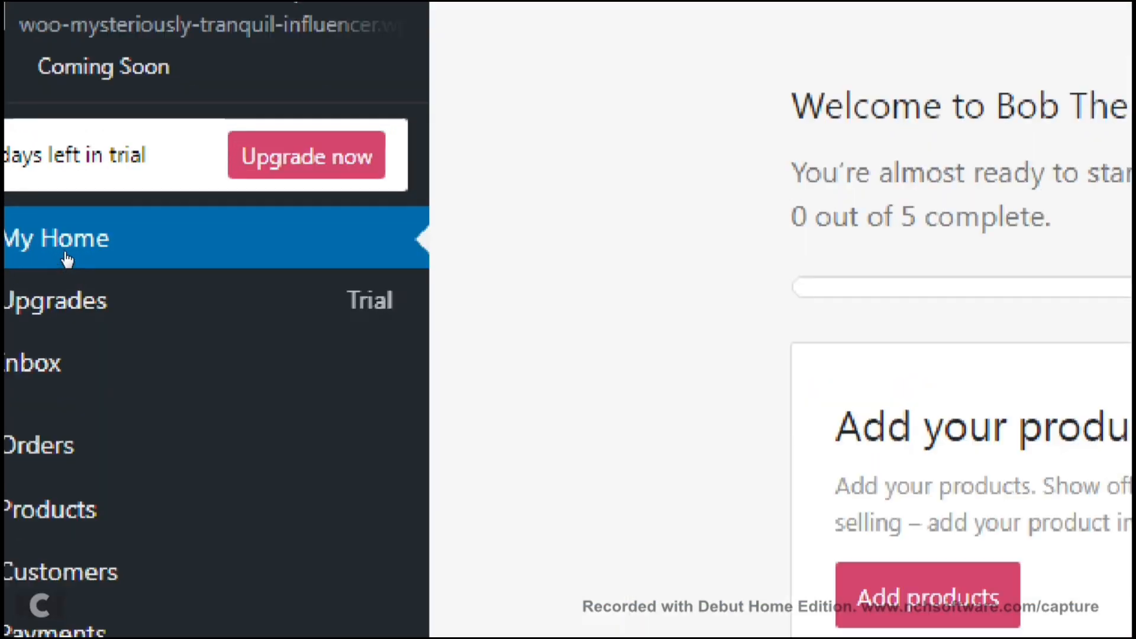
pyautogui.moveTo(7, 264)
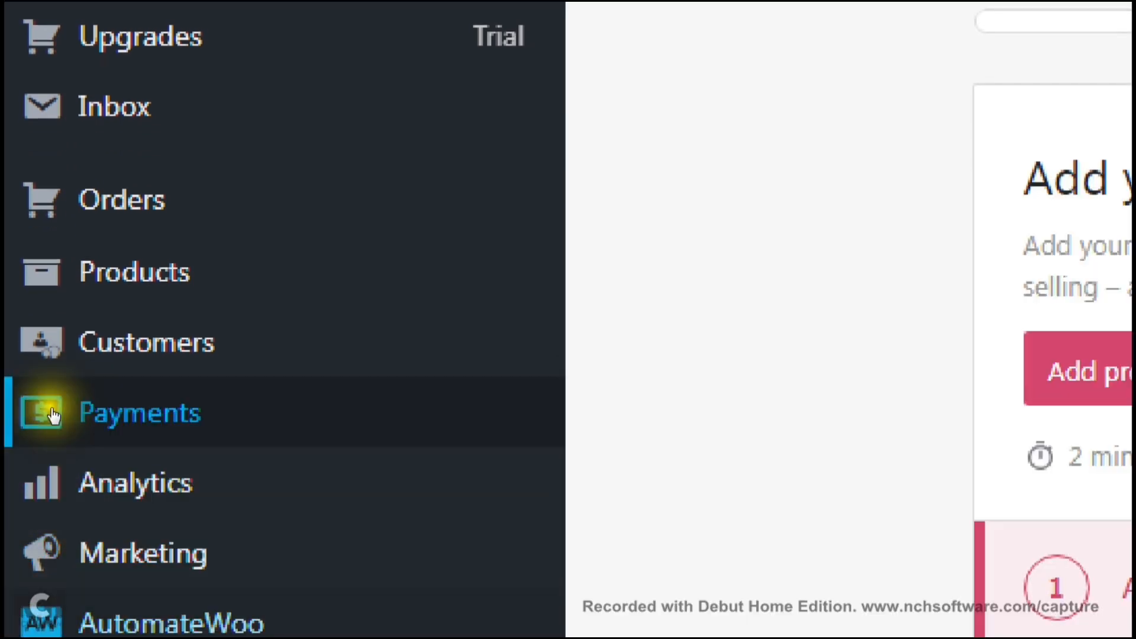
pyautogui.moveTo(63, 480)
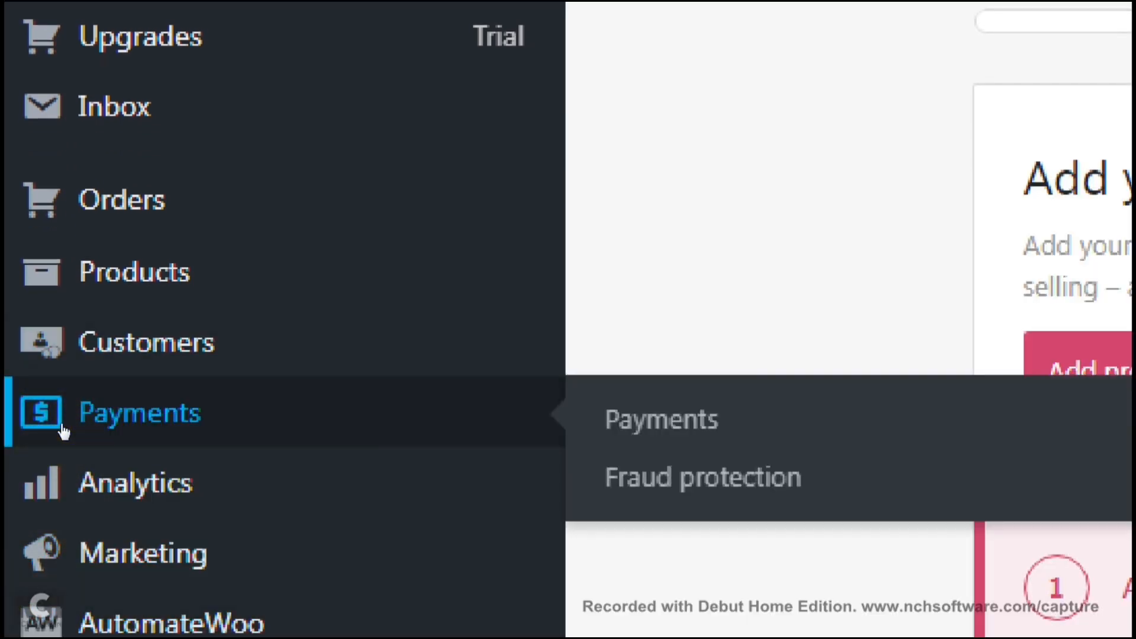
pyautogui.click(64, 431)
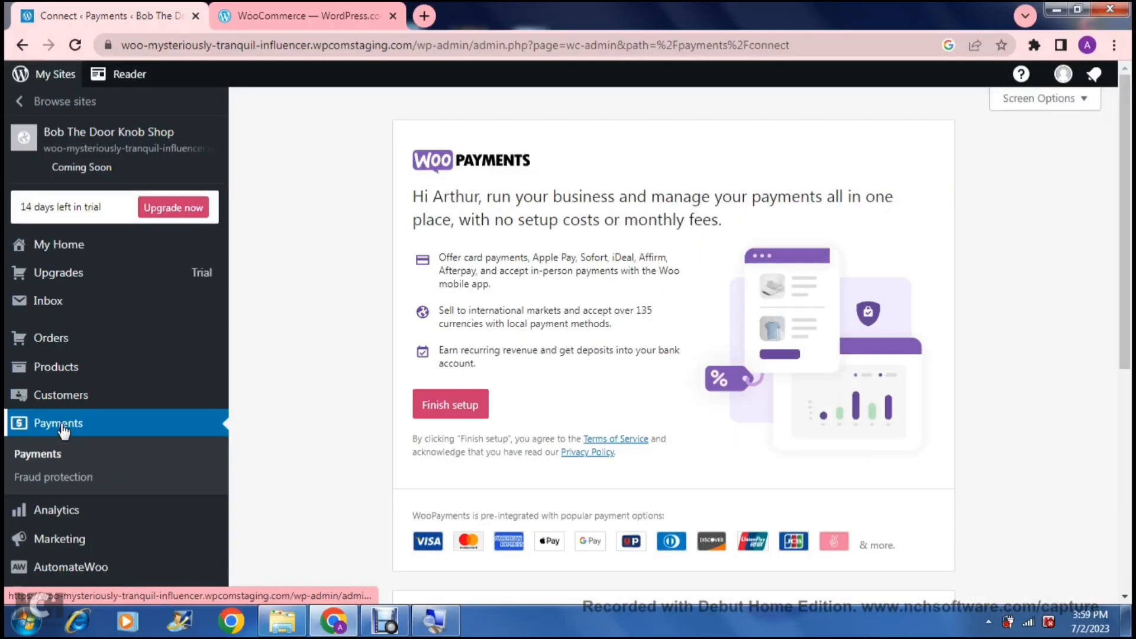
# Step: Start finishing the WooPayments setup from the Payments page
pyautogui.click(302, 255)
pyautogui.click(365, 292)
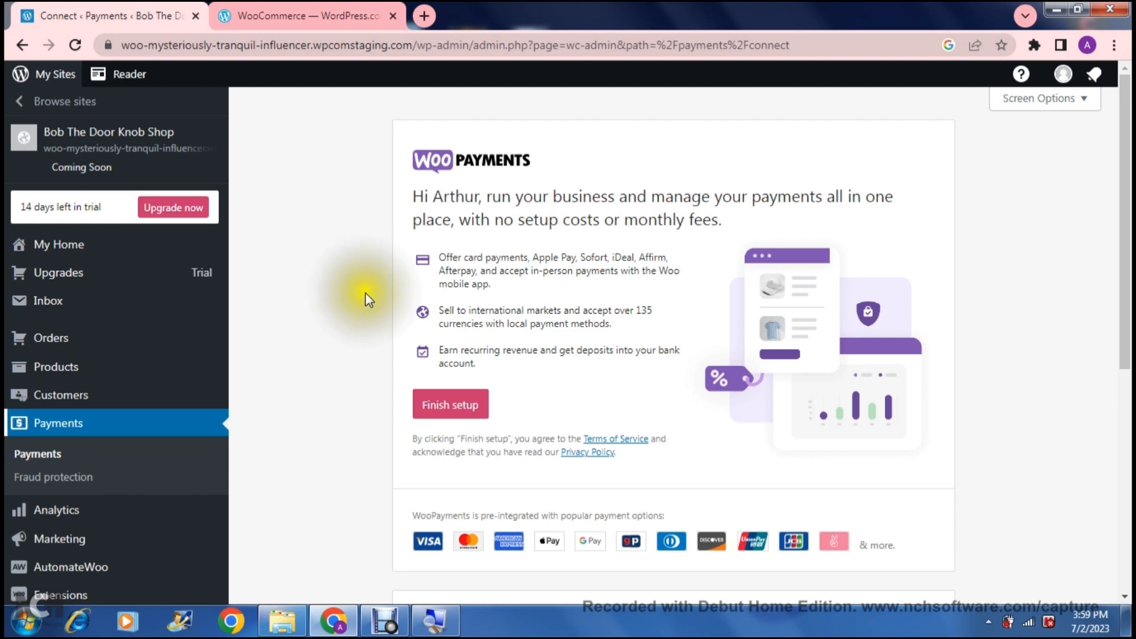
pyautogui.click(309, 284)
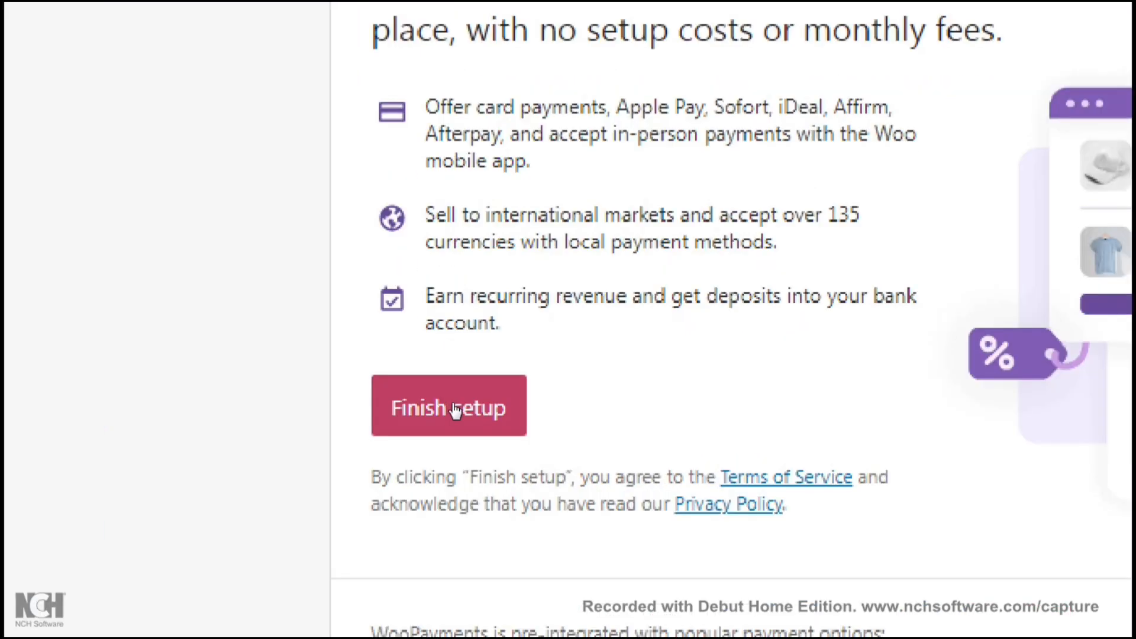
pyautogui.click(455, 411)
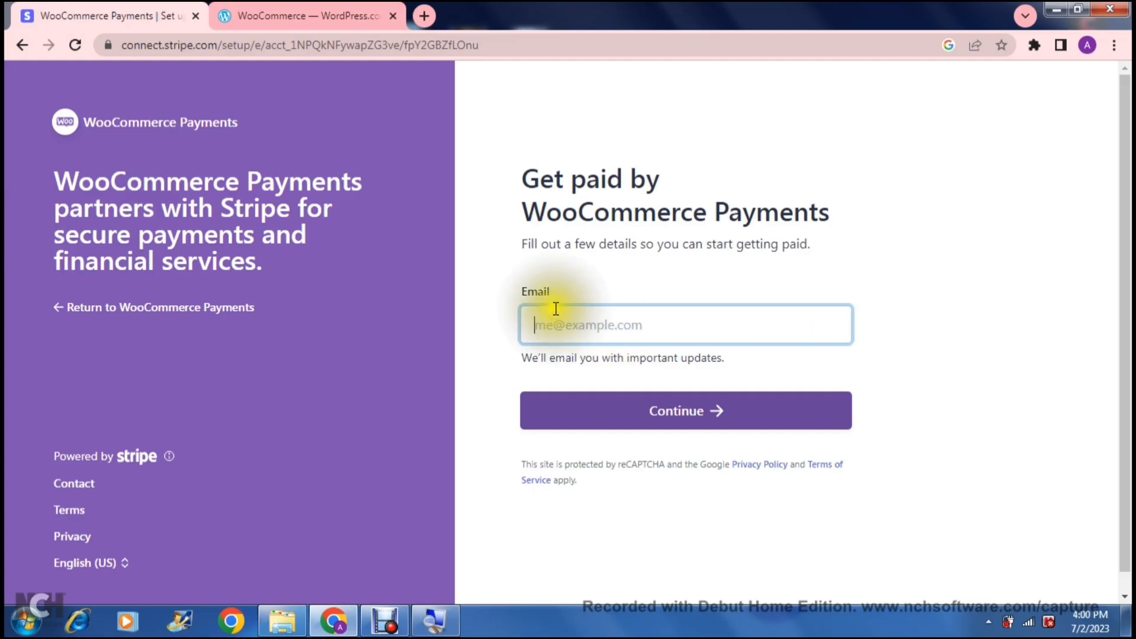
# Step: Fill in the contact's e-mail on the WooCommerce Payments sign-up form and continue
pyautogui.click(487, 297)
pyautogui.click(598, 325)
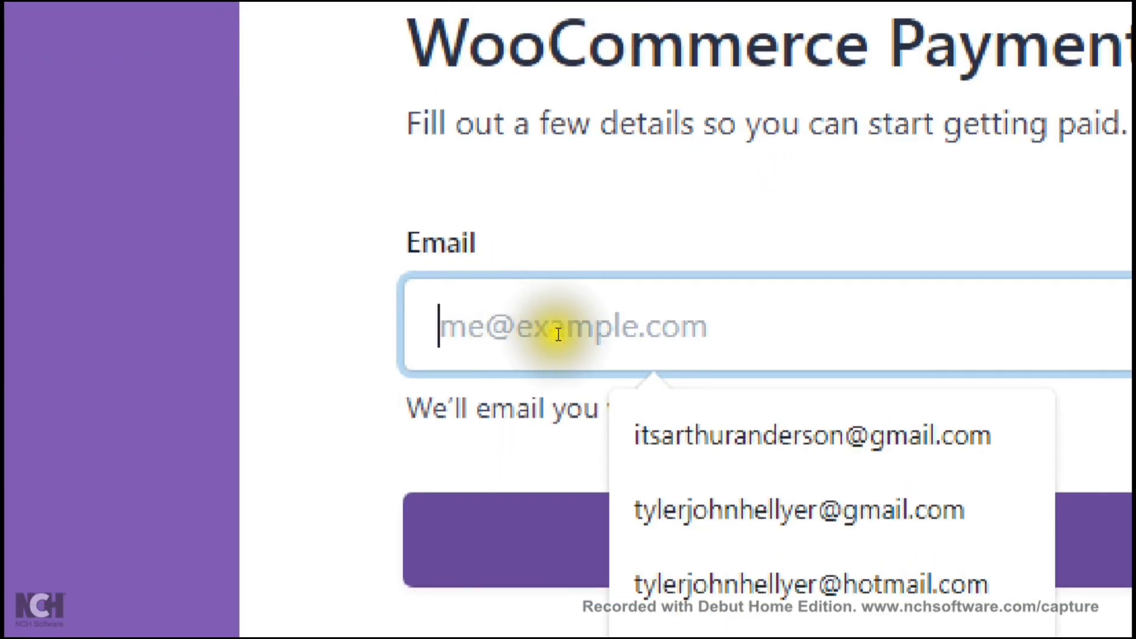
pyautogui.click(467, 324)
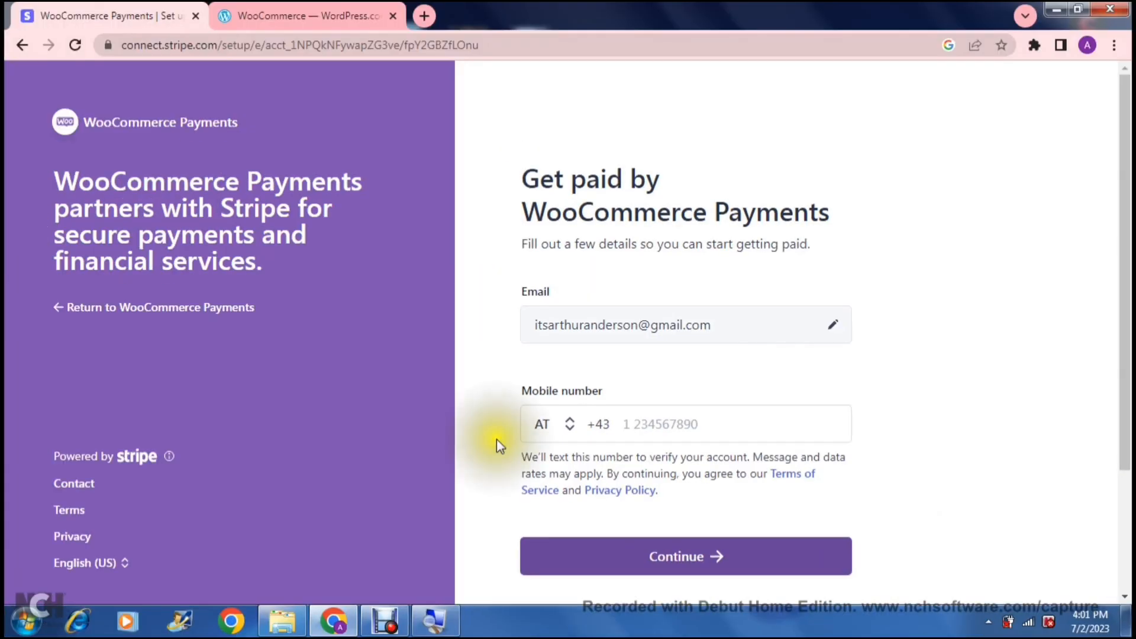
# Step: Choose the country code for the mobile number on the sign-up form
pyautogui.click(567, 424)
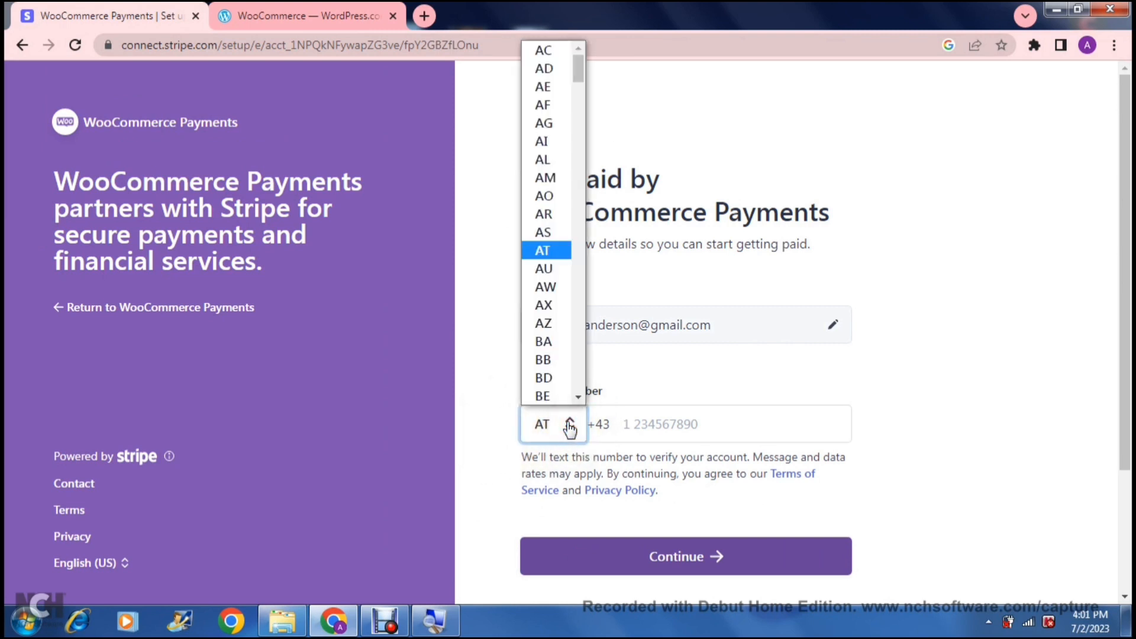
pyautogui.click(578, 396)
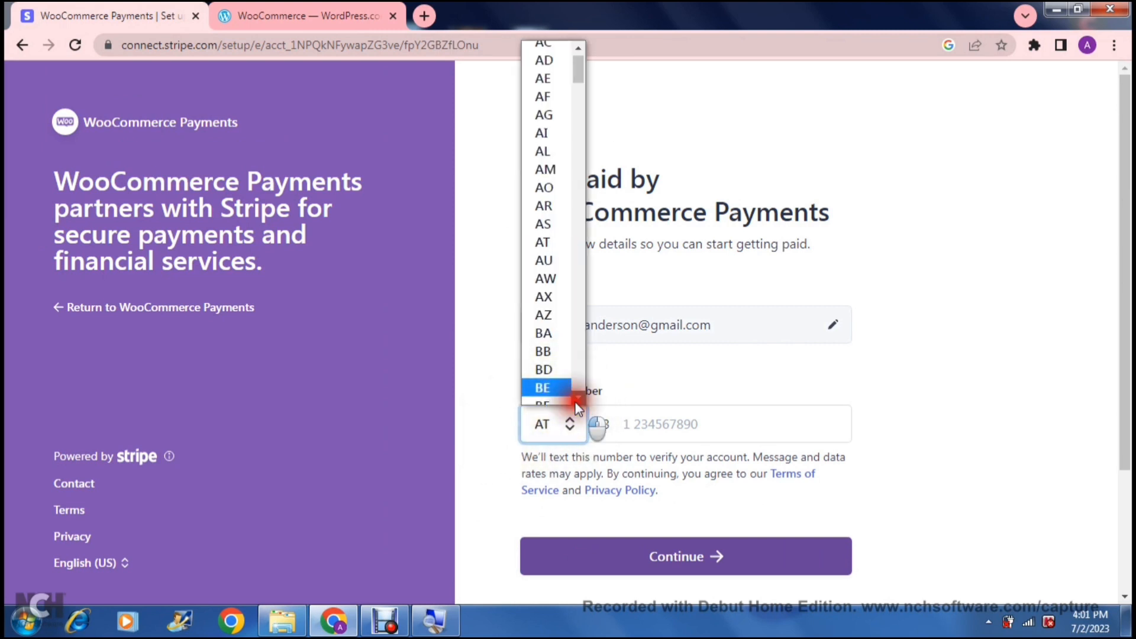
pyautogui.moveTo(576, 83); pyautogui.dragTo(583, 393)
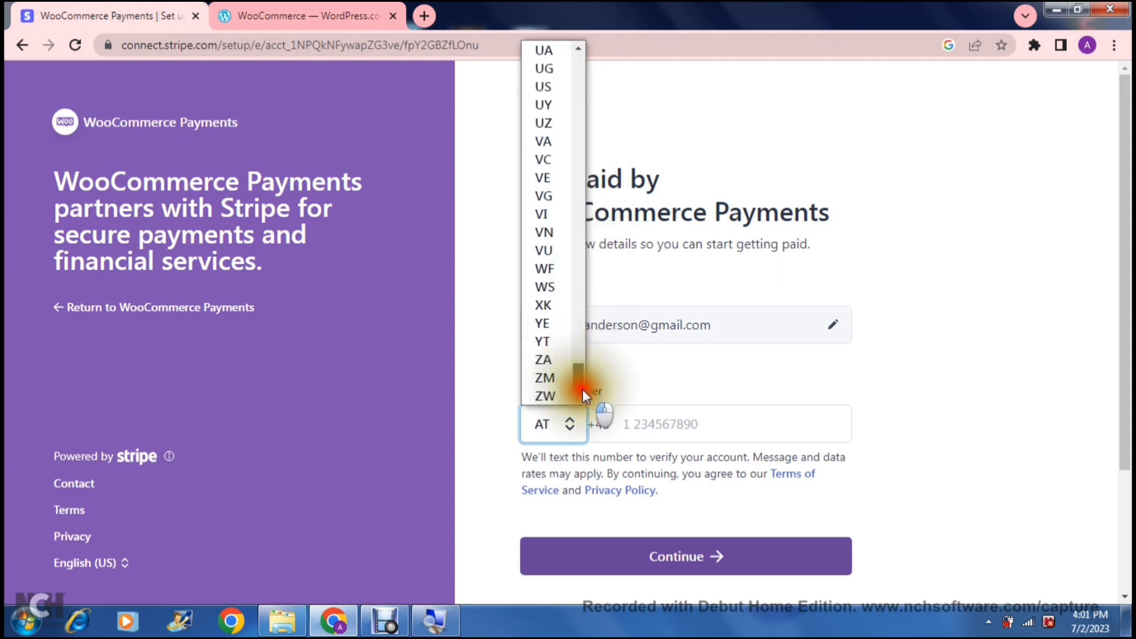
pyautogui.click(558, 363)
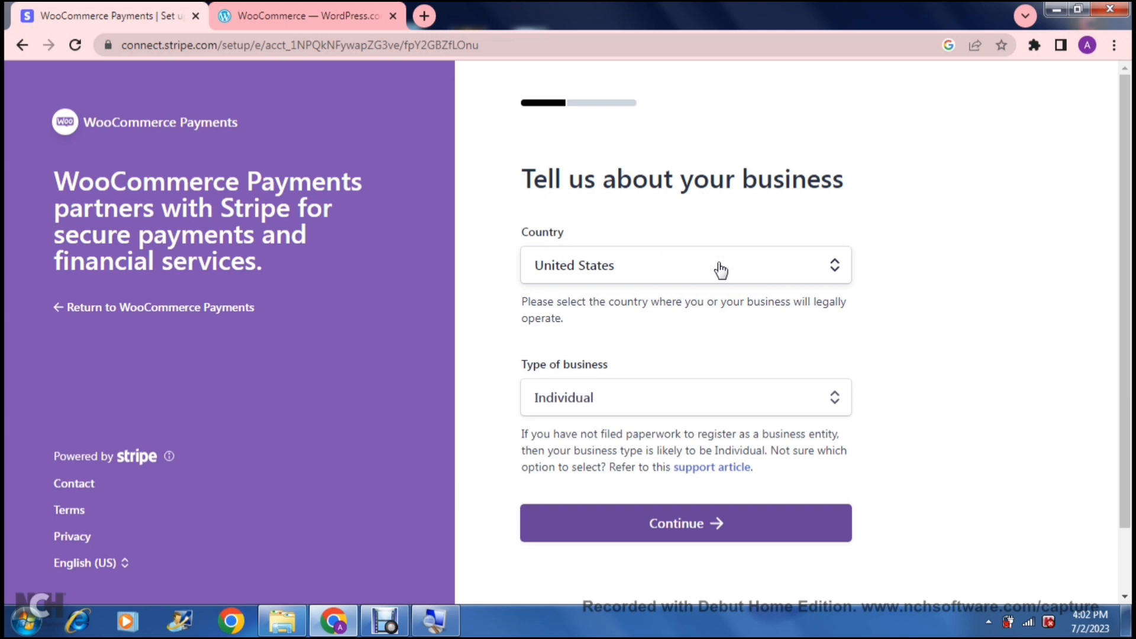
# Step: Set the type of business to Individual in the business details
pyautogui.click(679, 401)
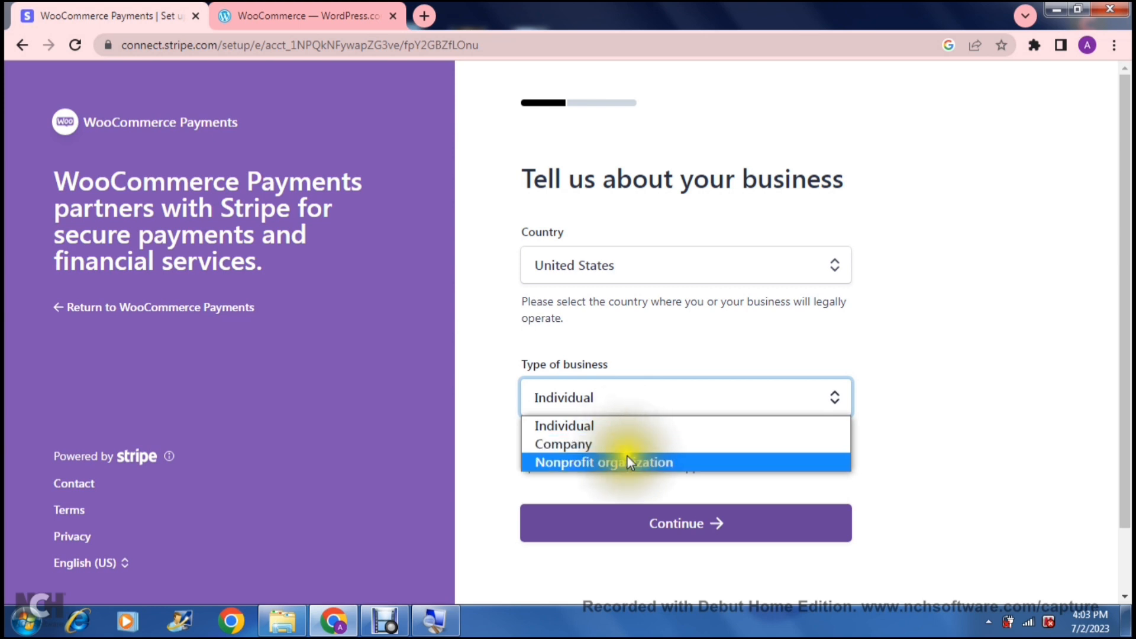
pyautogui.click(623, 425)
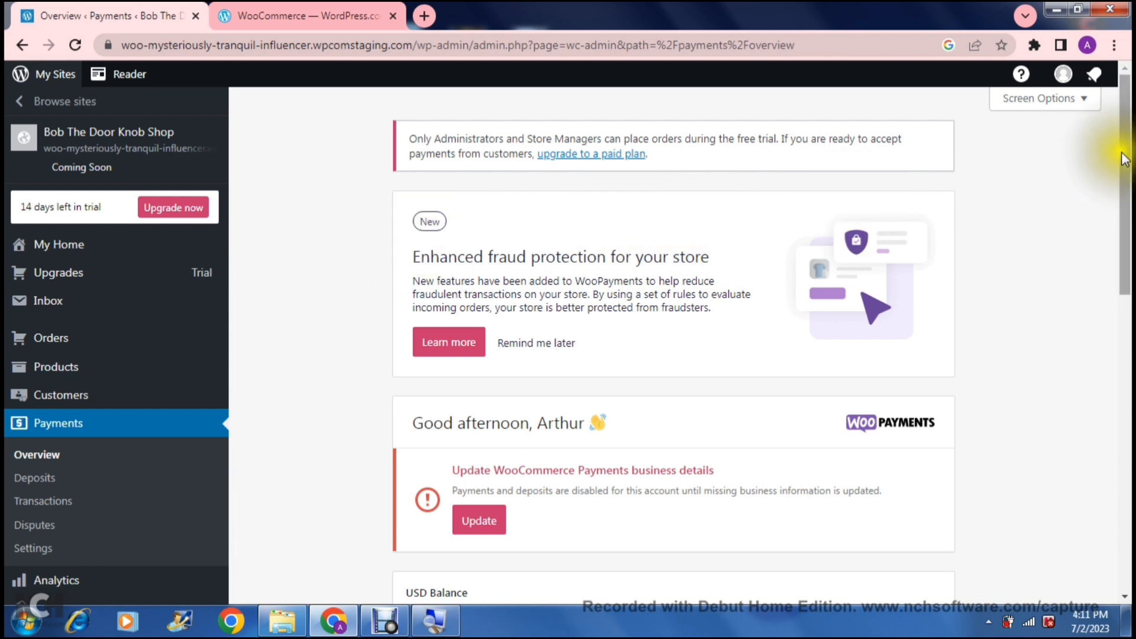
# Step: Open the Payments section of the store's WooCommerce settings, showing the WooCommerce Payments options
pyautogui.moveTo(1125, 159); pyautogui.dragTo(1121, 105)
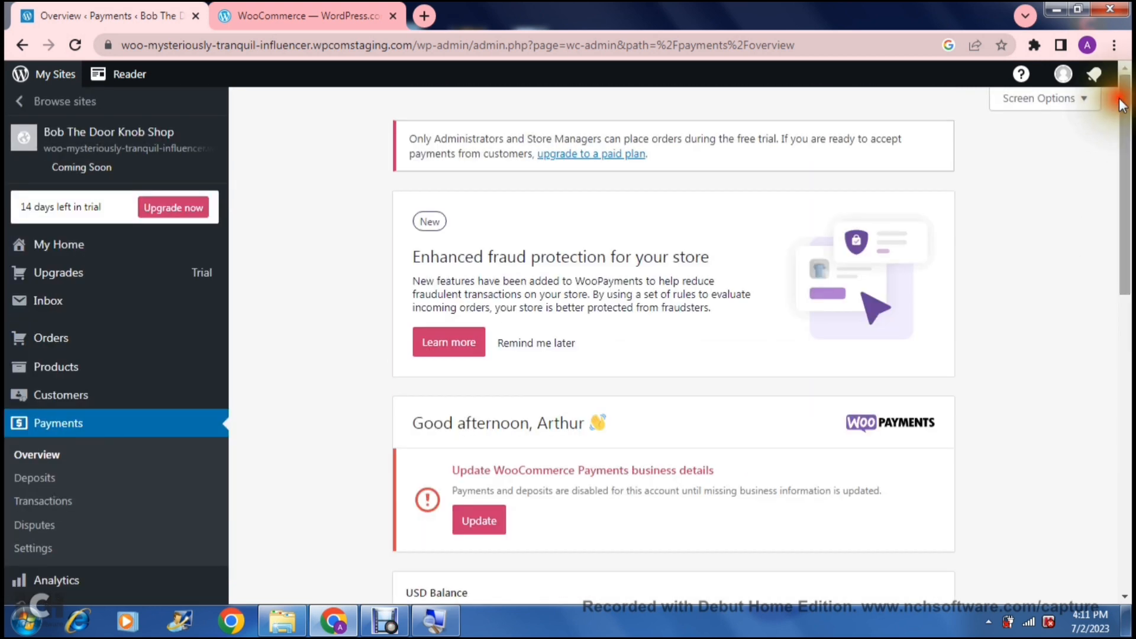
pyautogui.click(288, 293)
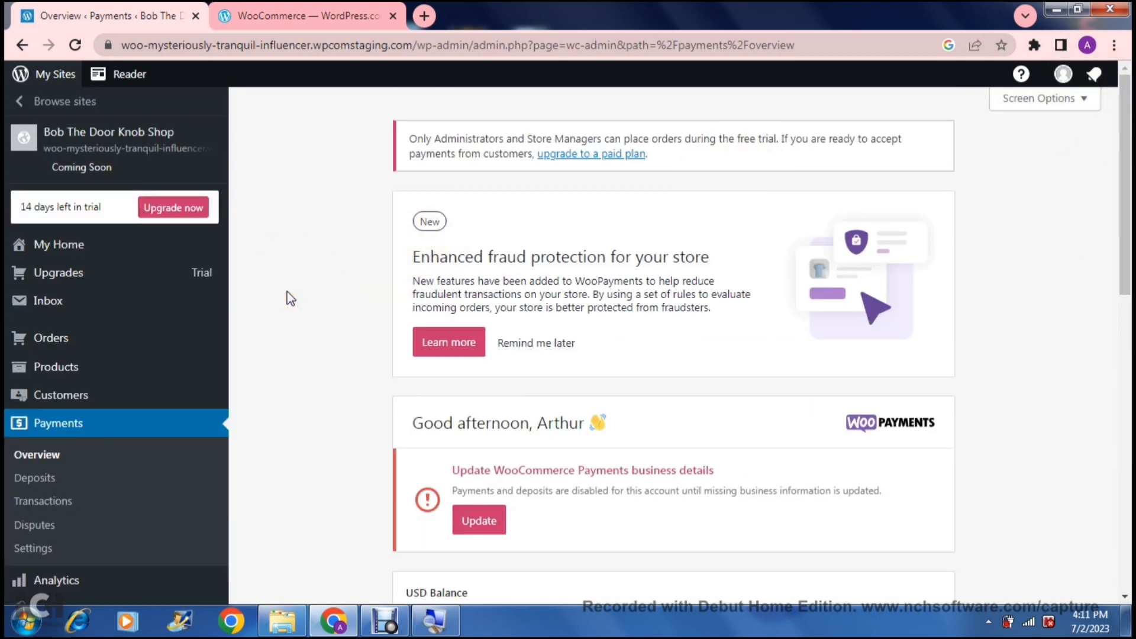
pyautogui.scroll(-3, 288, 298)
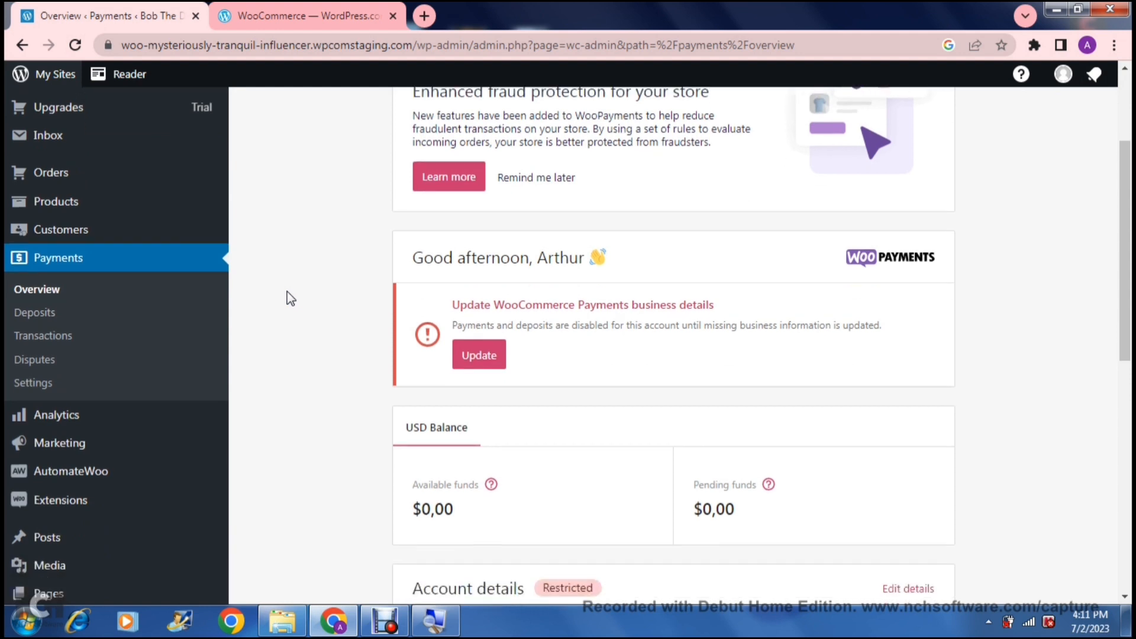
pyautogui.scroll(-2, 290, 298)
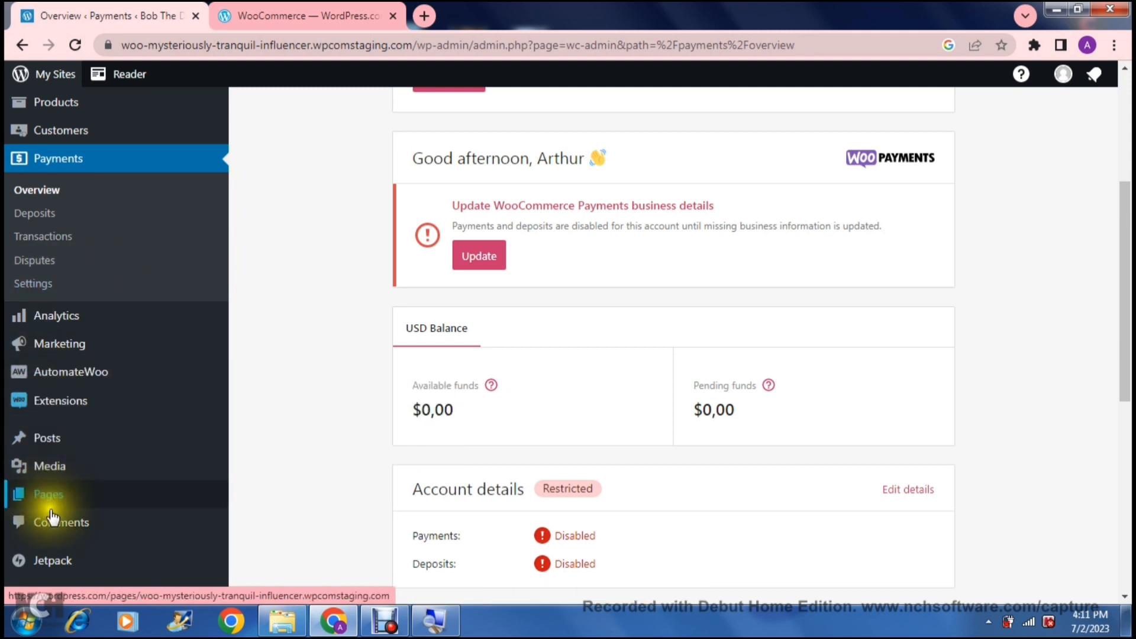
pyautogui.scroll(-1, 55, 583)
pyautogui.scroll(-5, 55, 586)
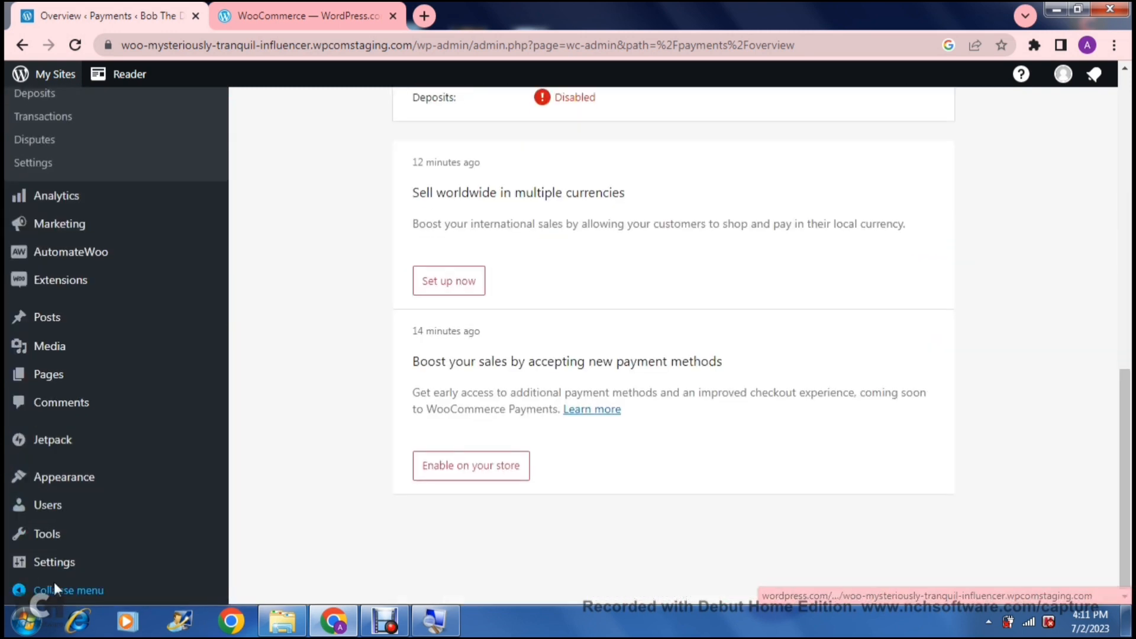
pyautogui.moveTo(55, 572)
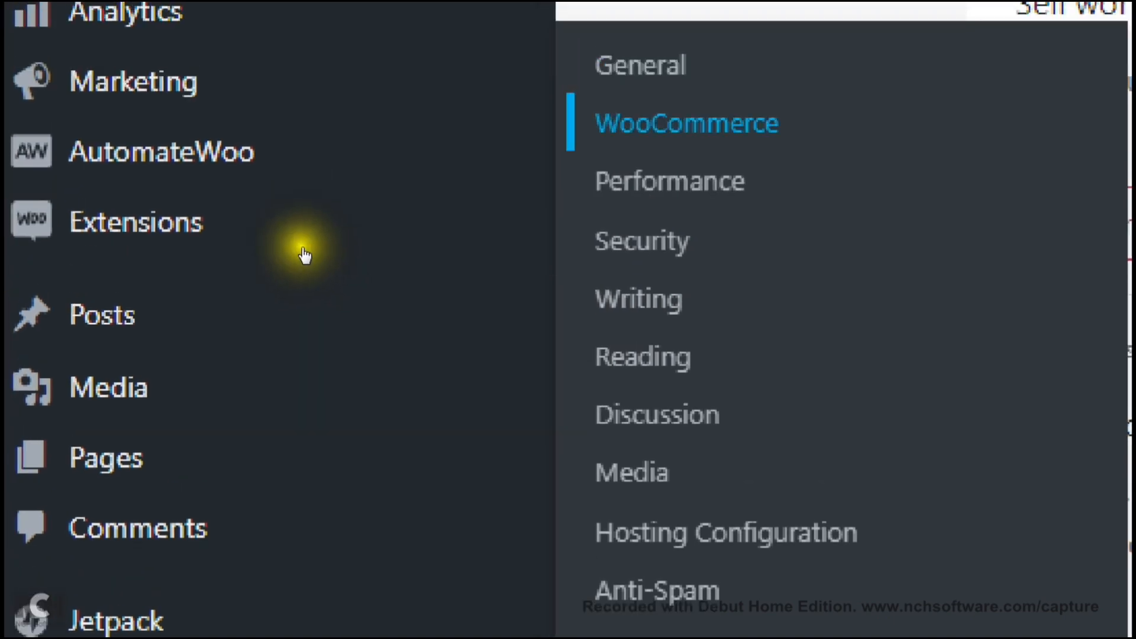
pyautogui.click(304, 243)
pyautogui.click(722, 126)
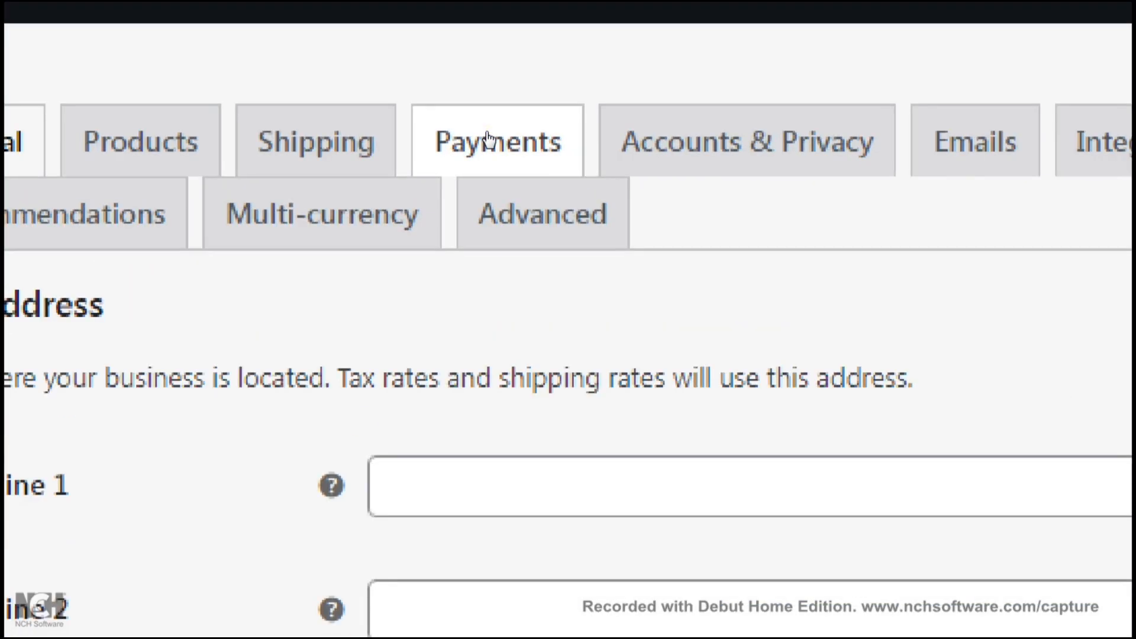
pyautogui.click(489, 140)
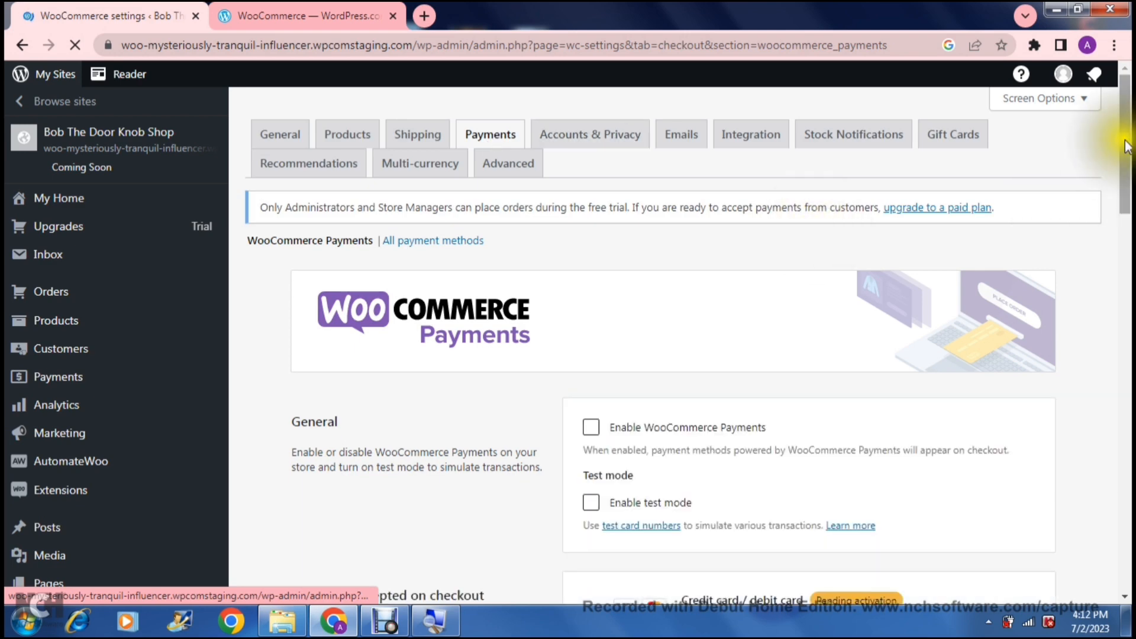
# Step: Enable WooCommerce Payments and its test mode in the General payment settings
pyautogui.moveTo(1127, 147); pyautogui.dragTo(1126, 203)
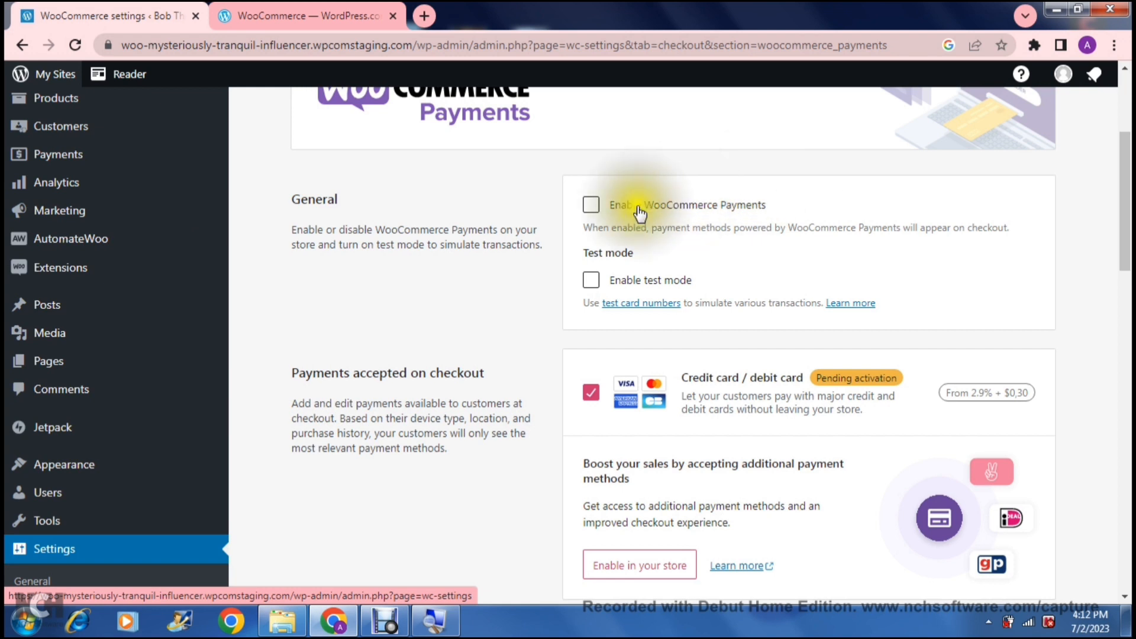
pyautogui.click(594, 209)
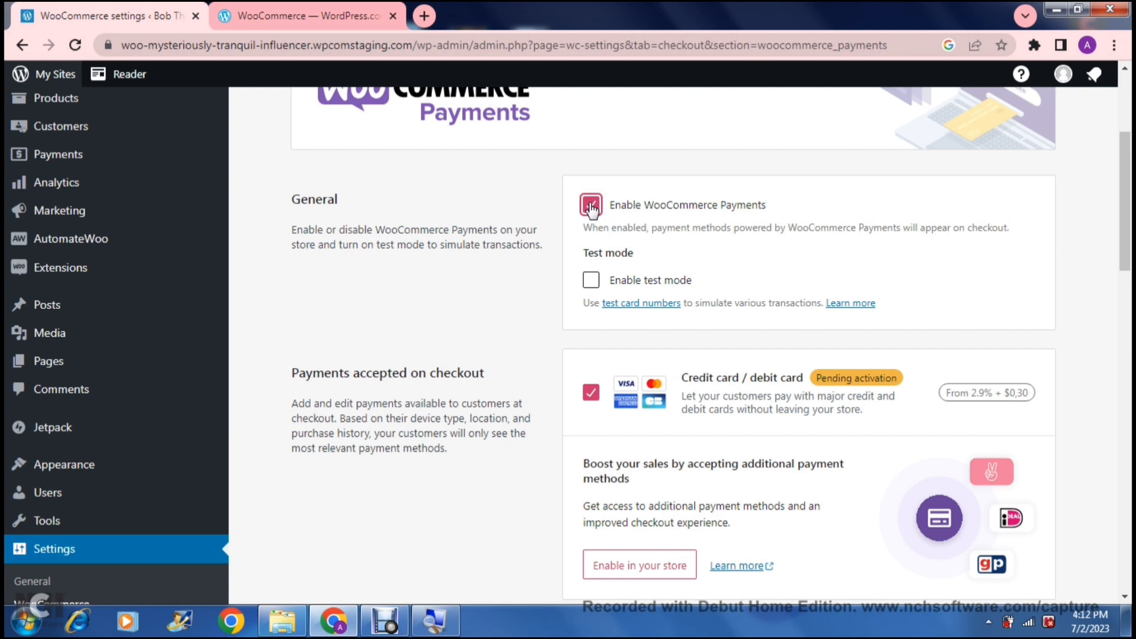
pyautogui.click(590, 281)
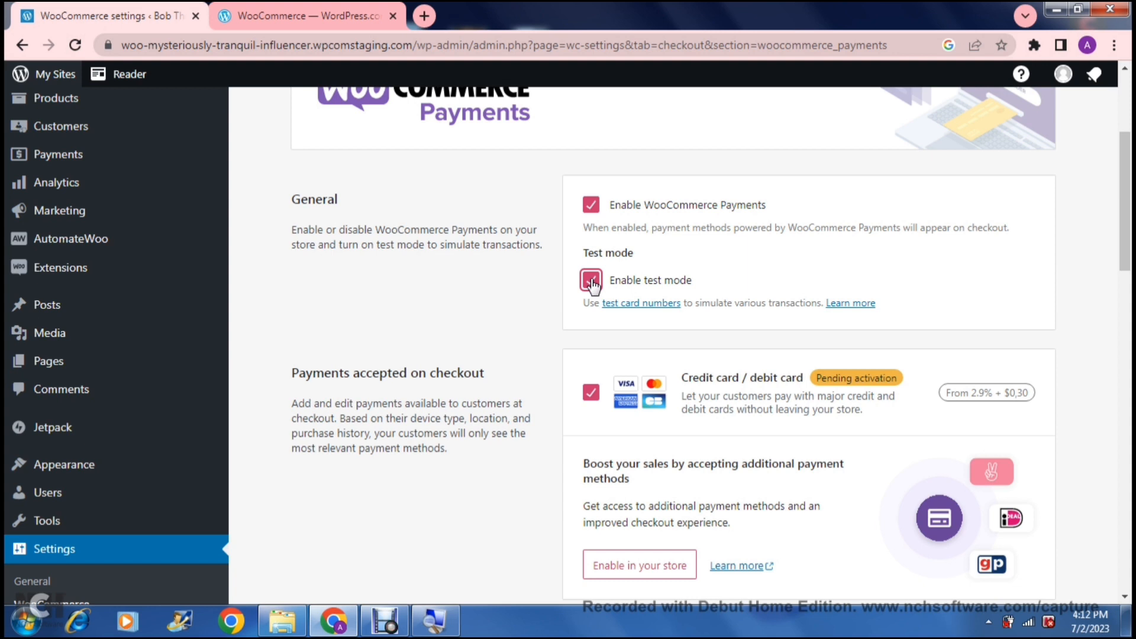
pyautogui.click(591, 281)
pyautogui.click(591, 282)
pyautogui.click(507, 291)
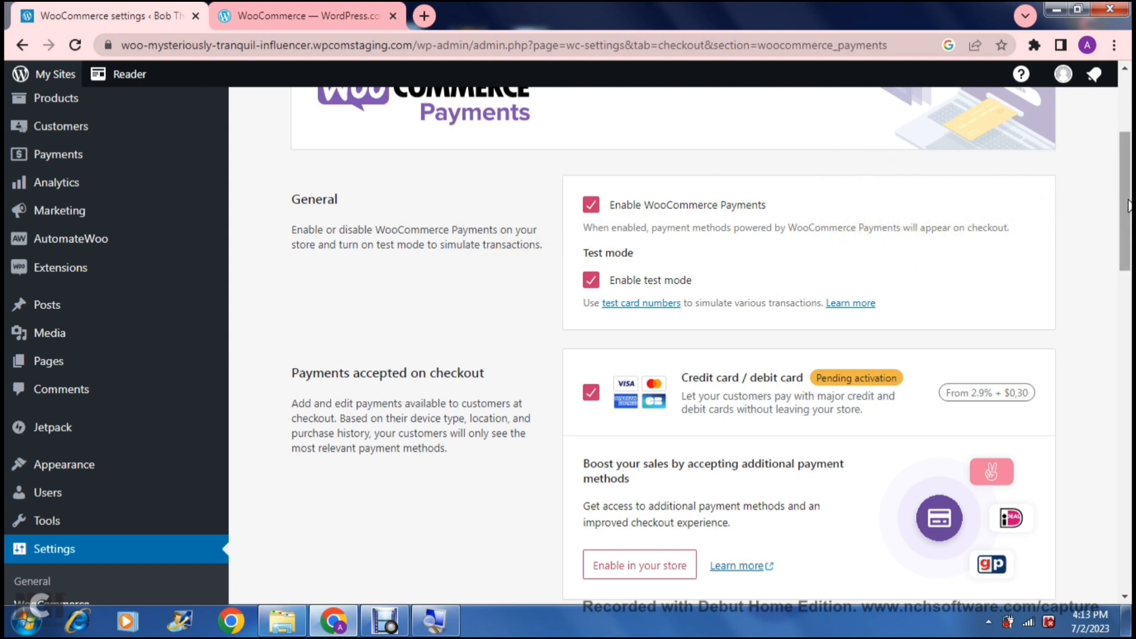
# Step: Examine the credit card / debit card option among the payments accepted on checkout and its transaction fee breakdown
pyautogui.click(1128, 206)
pyautogui.moveTo(1128, 206); pyautogui.dragTo(1128, 272)
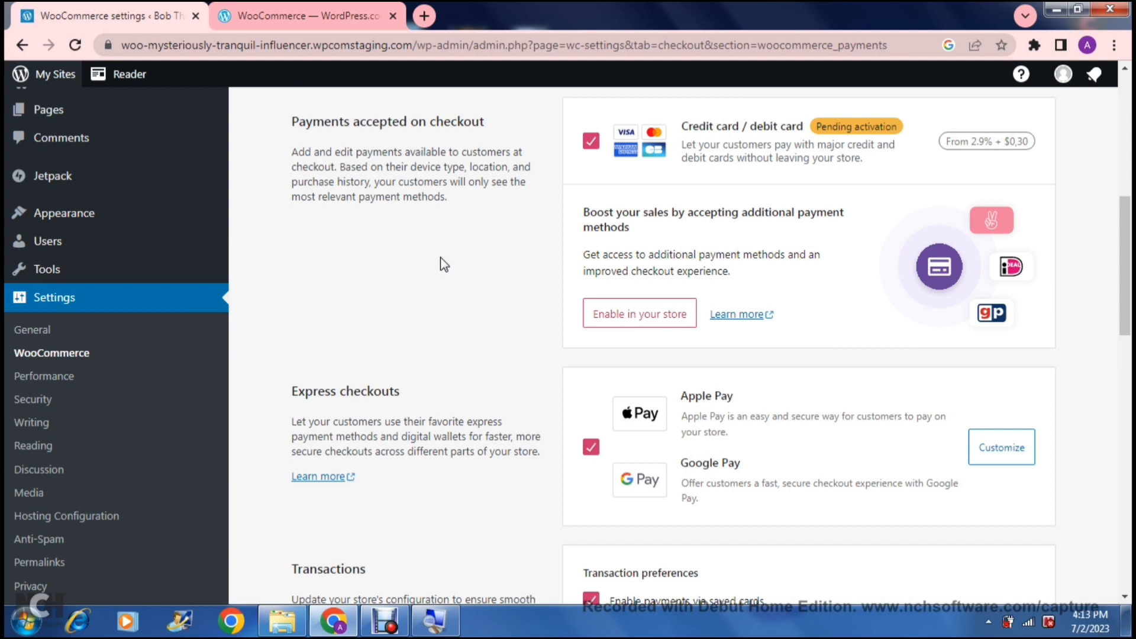
pyautogui.click(595, 141)
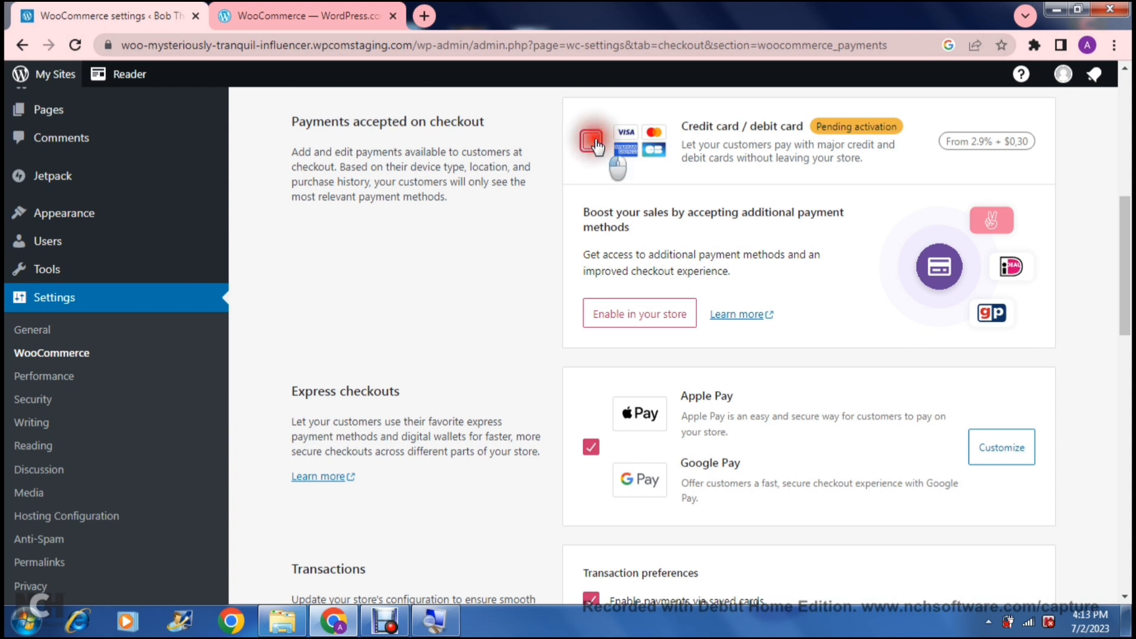
pyautogui.moveTo(865, 125)
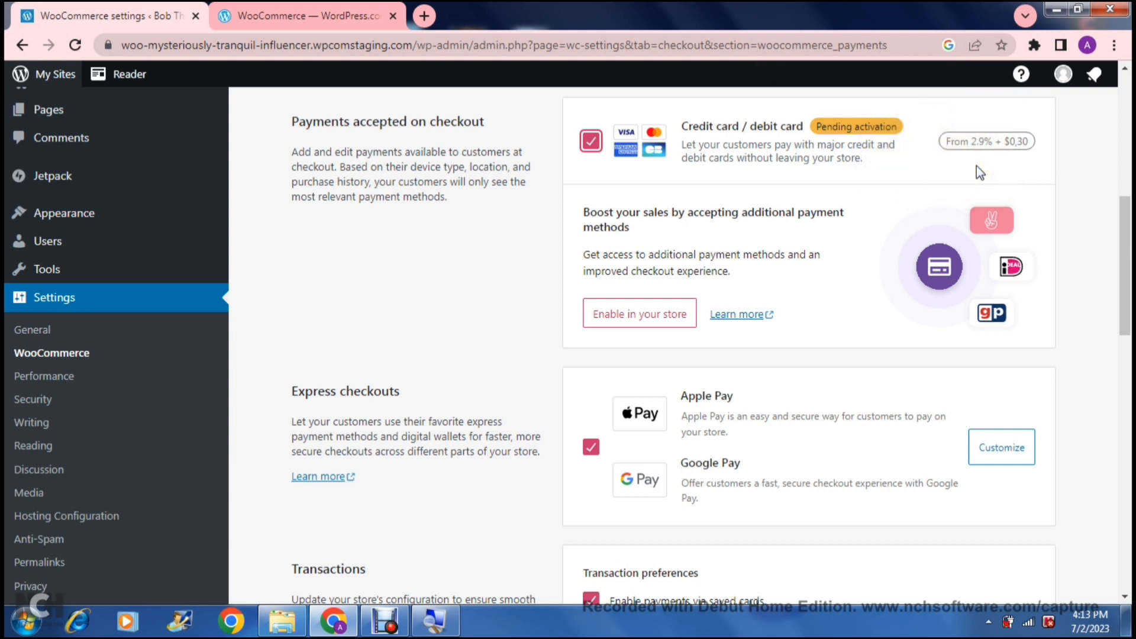
pyautogui.click(982, 141)
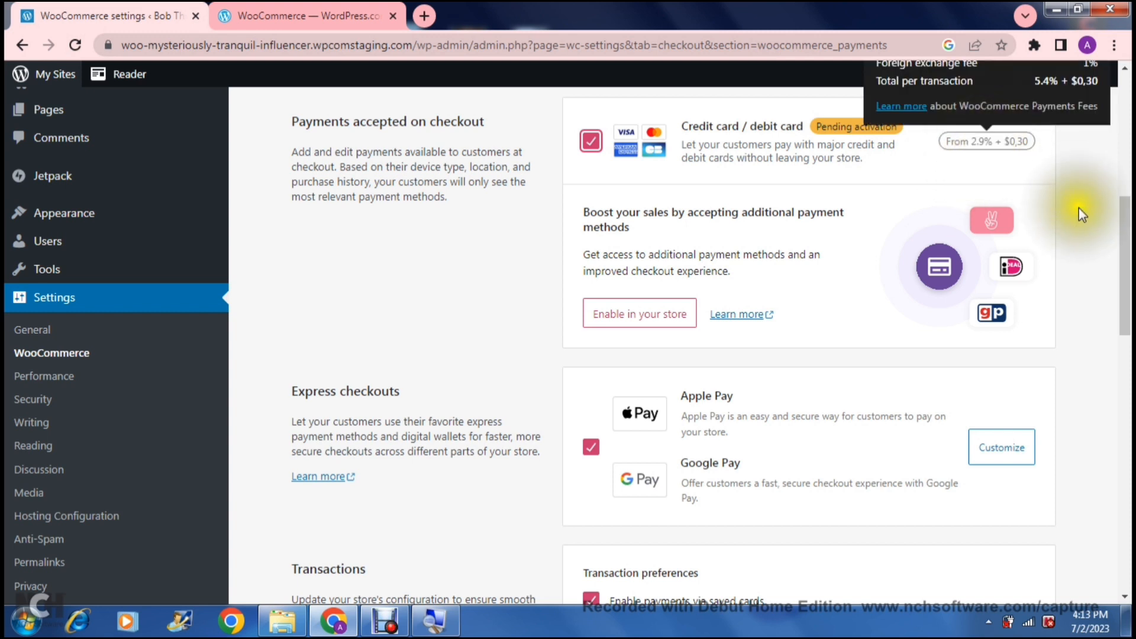
pyautogui.moveTo(1123, 248); pyautogui.dragTo(1124, 197)
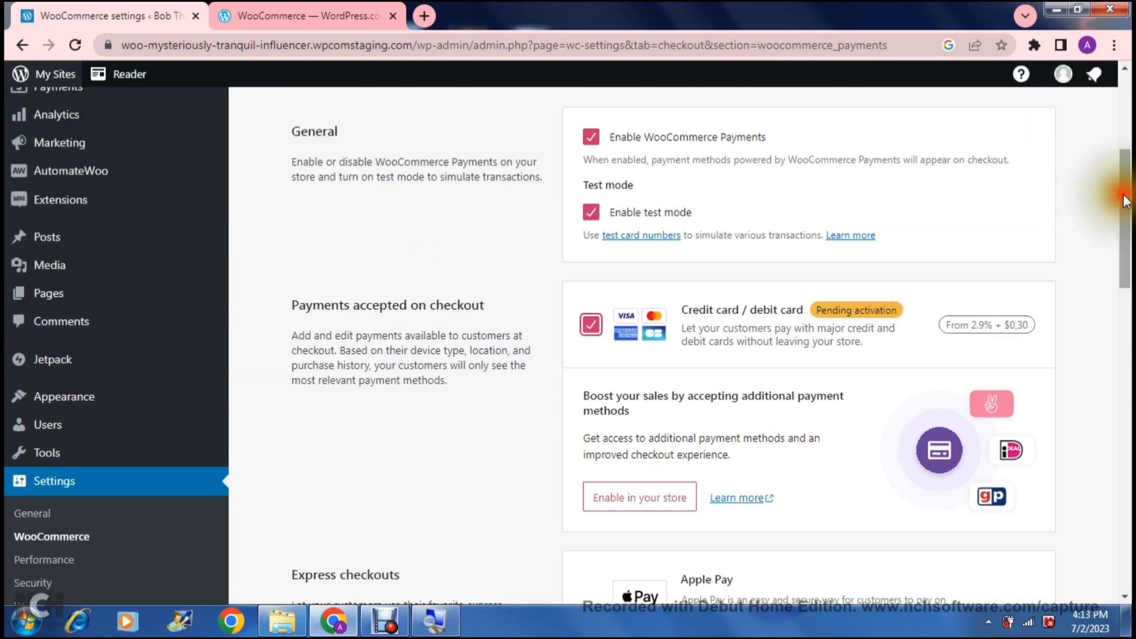
pyautogui.moveTo(984, 325)
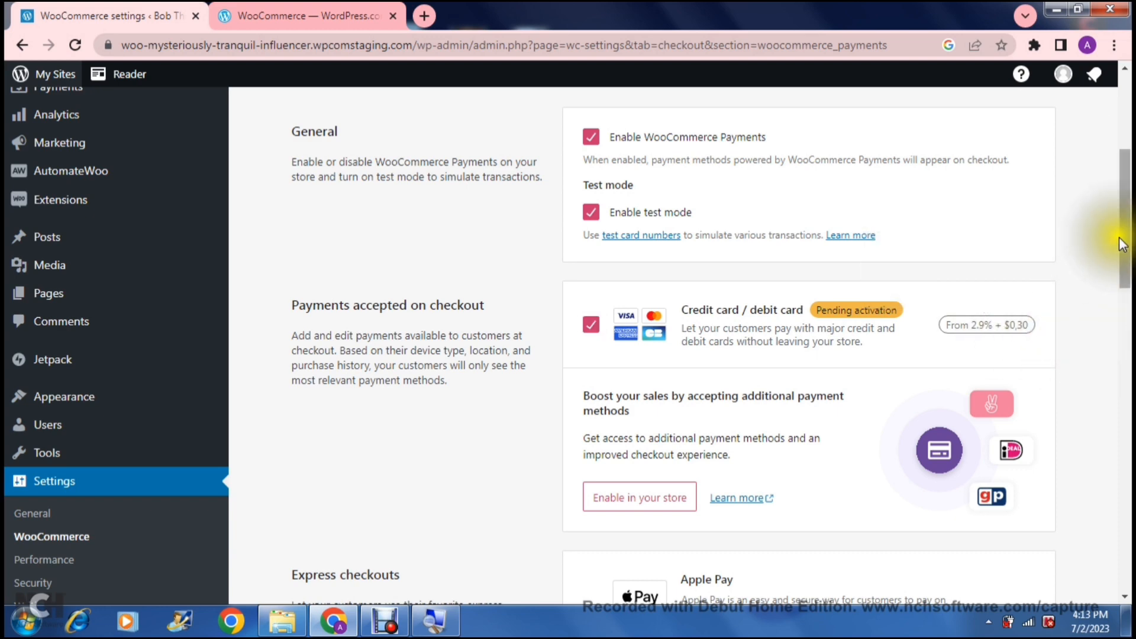
# Step: Switch the Apple Pay and Google Pay express checkouts off and back on
pyautogui.moveTo(1126, 243); pyautogui.dragTo(1128, 294)
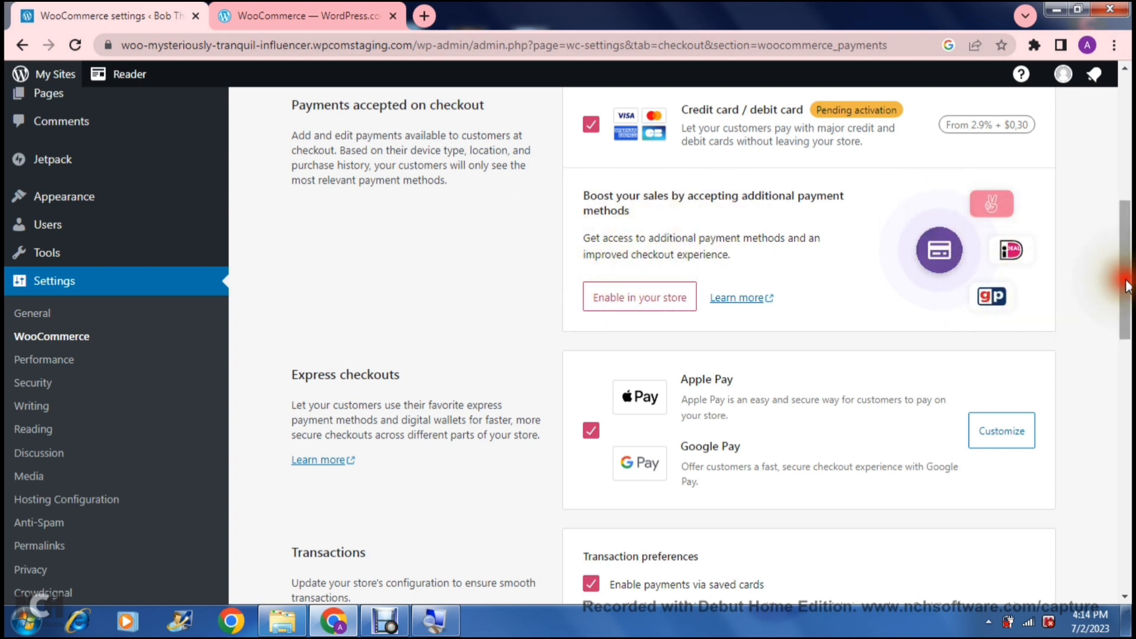
pyautogui.moveTo(1127, 284); pyautogui.dragTo(1118, 336)
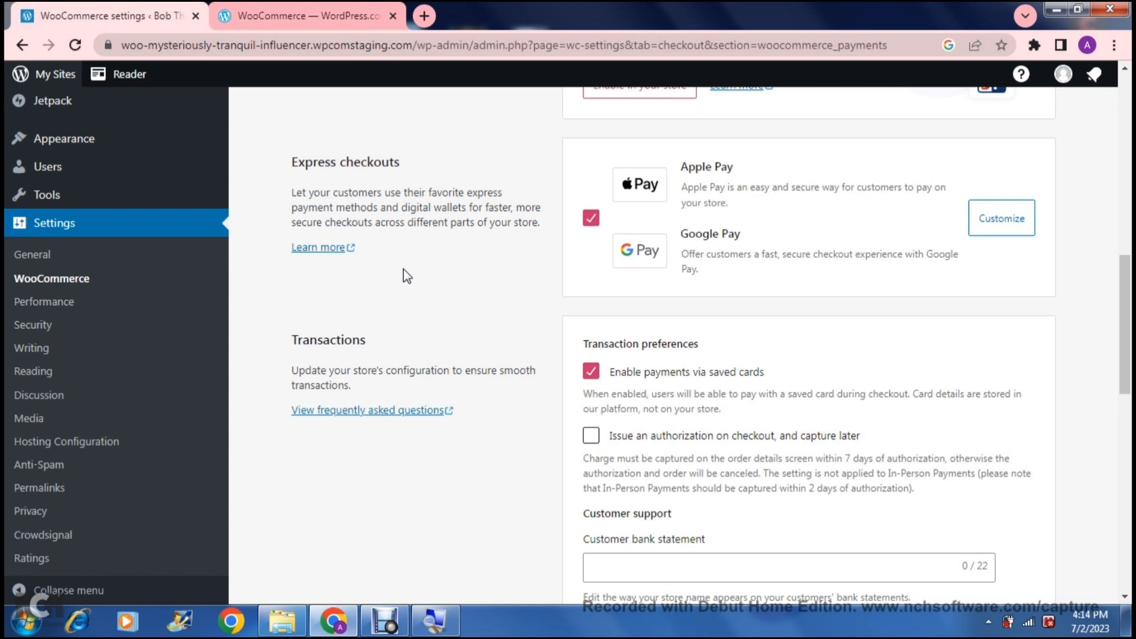
pyautogui.click(463, 267)
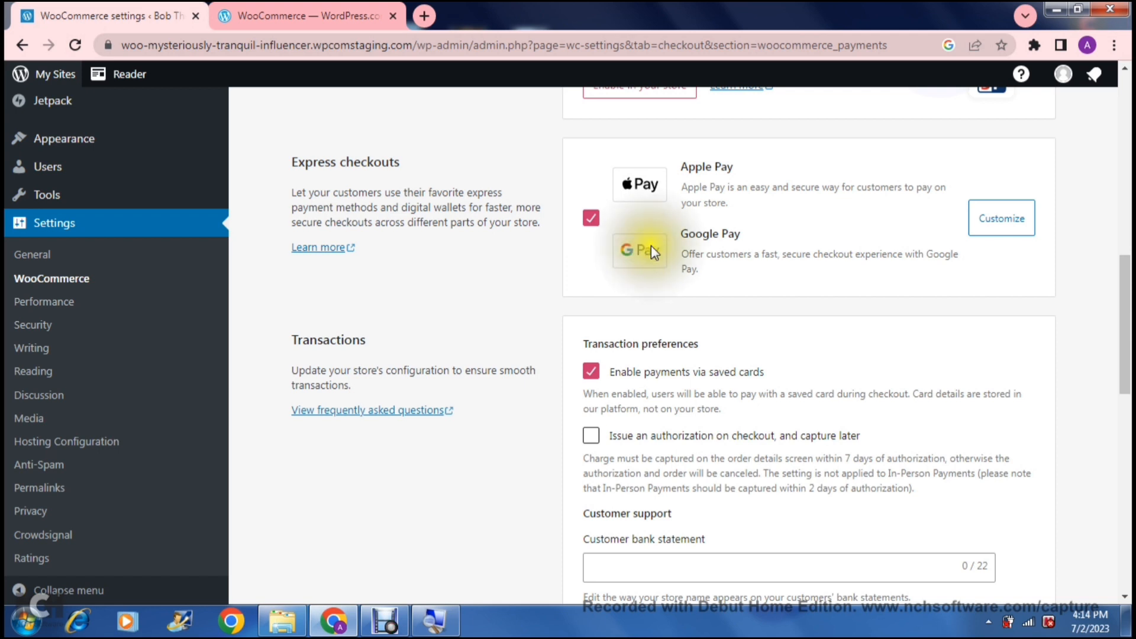
pyautogui.click(592, 219)
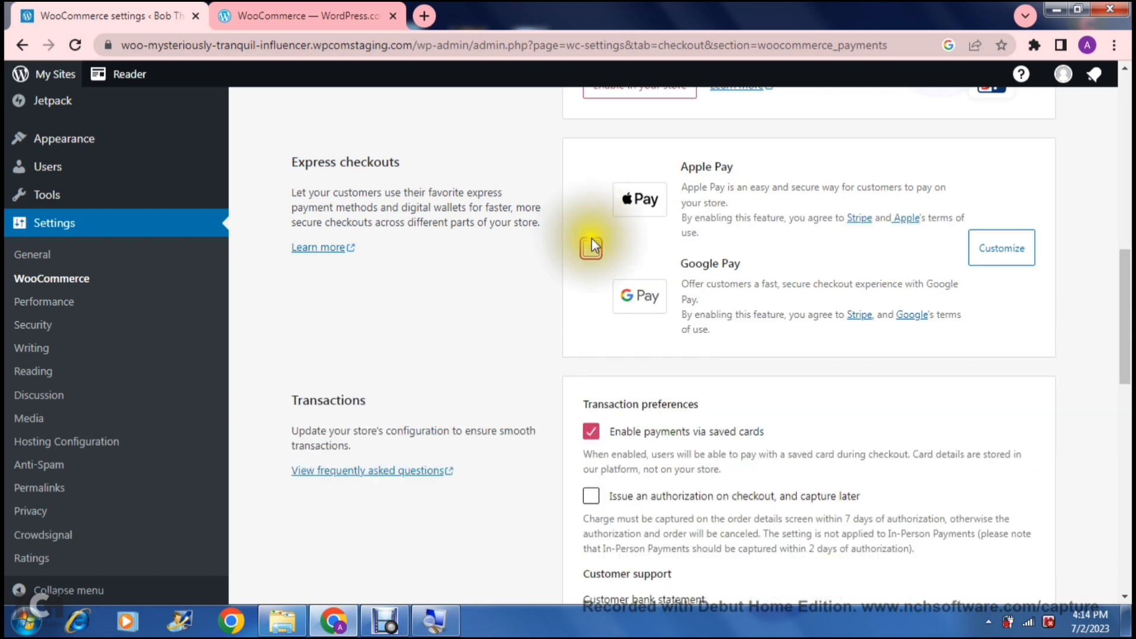
pyautogui.click(591, 248)
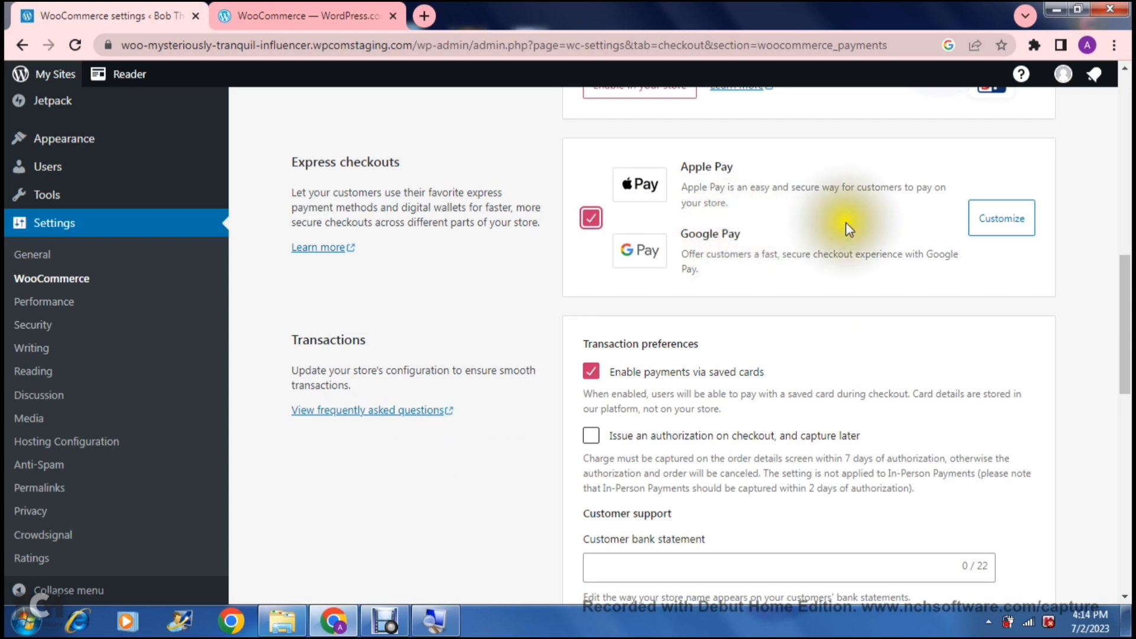
# Step: Open the Apple Pay / Google Pay customization and switch its Product Page option off and back on
pyautogui.click(999, 223)
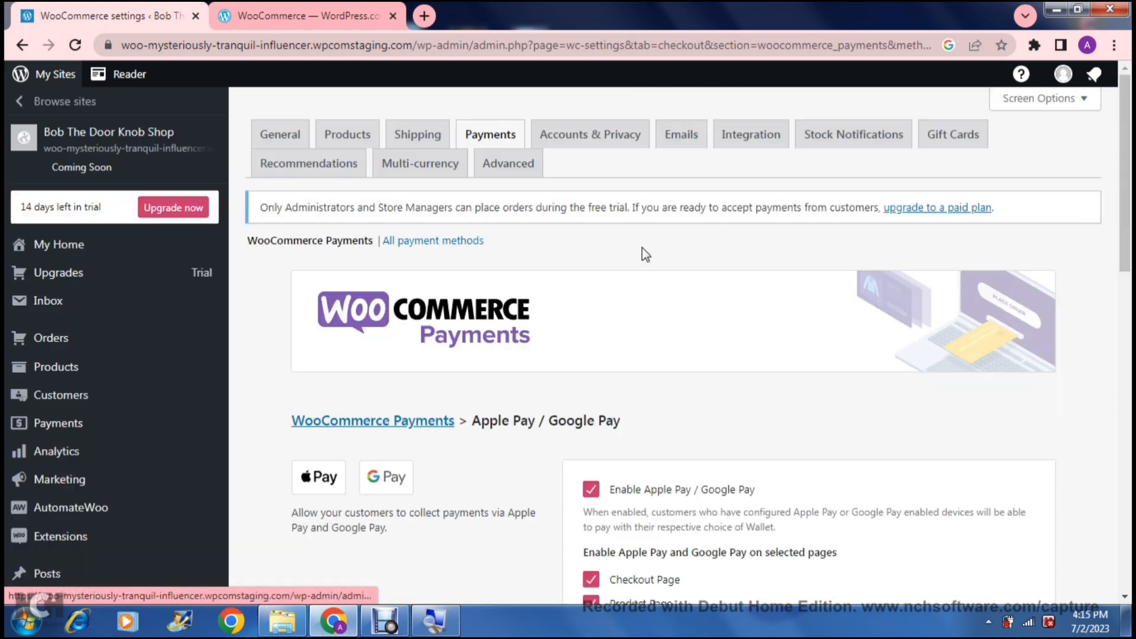
pyautogui.click(1126, 151)
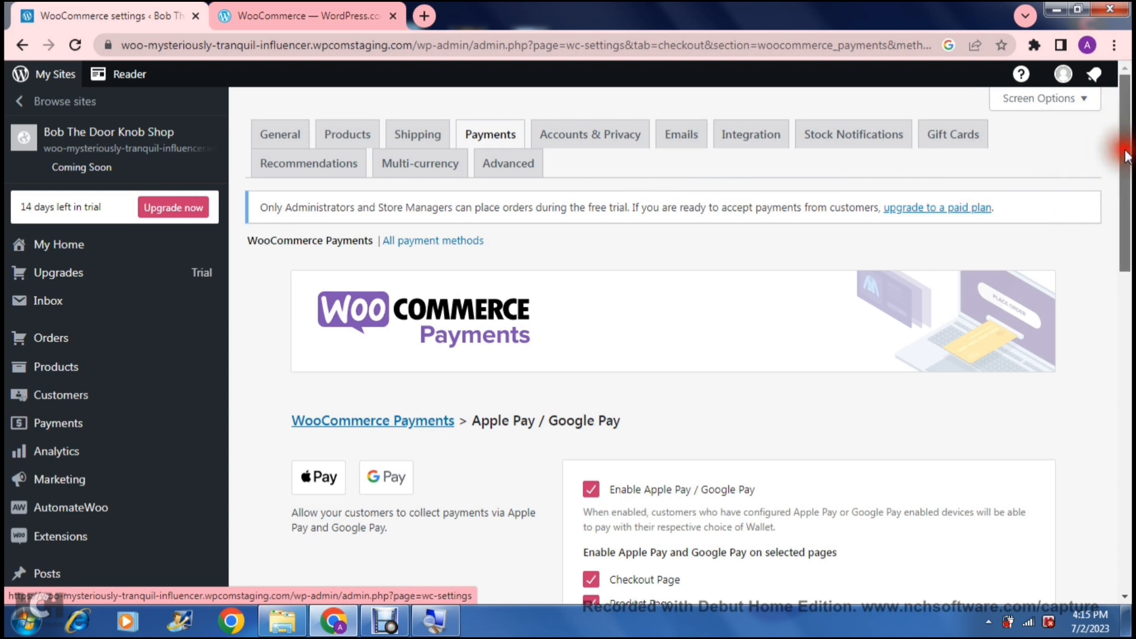
pyautogui.moveTo(1126, 155); pyautogui.dragTo(1131, 264)
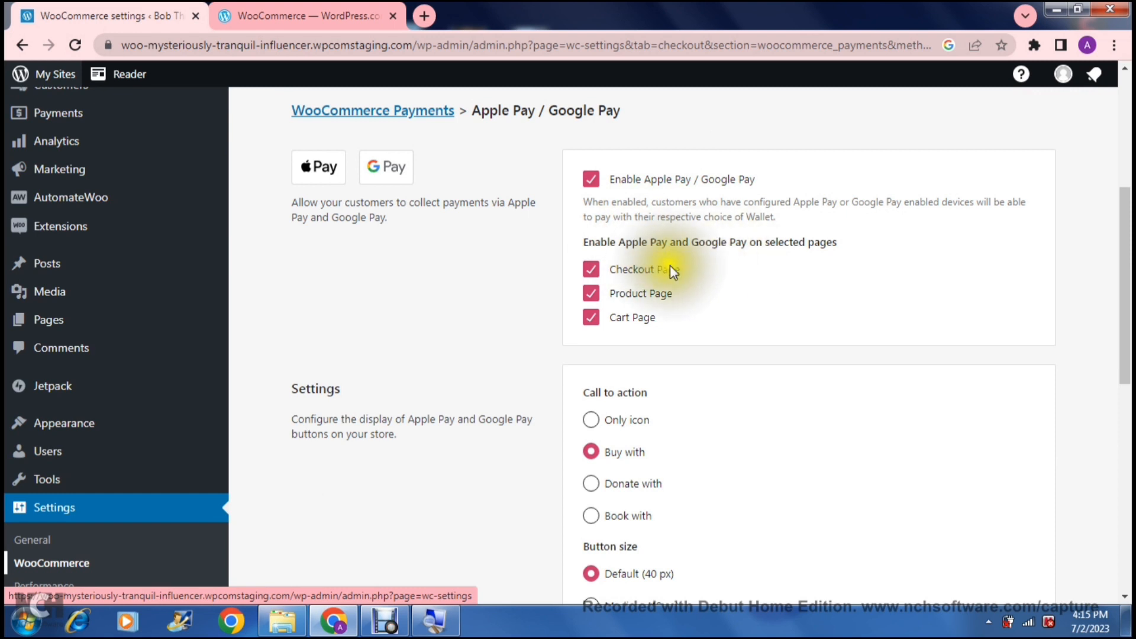
pyautogui.click(591, 293)
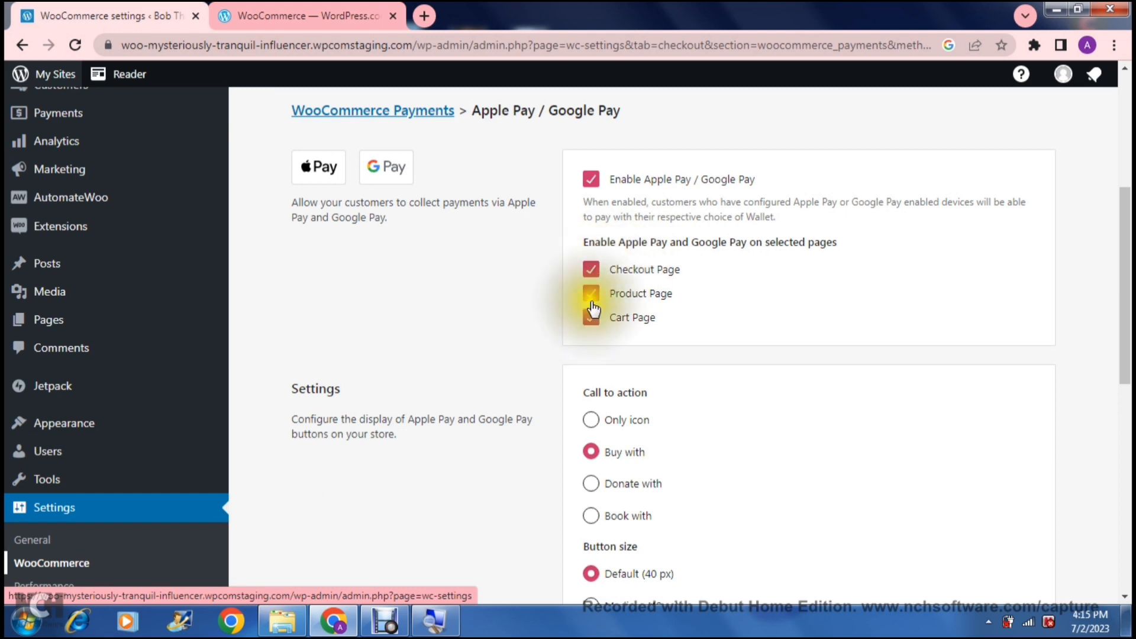
pyautogui.click(591, 293)
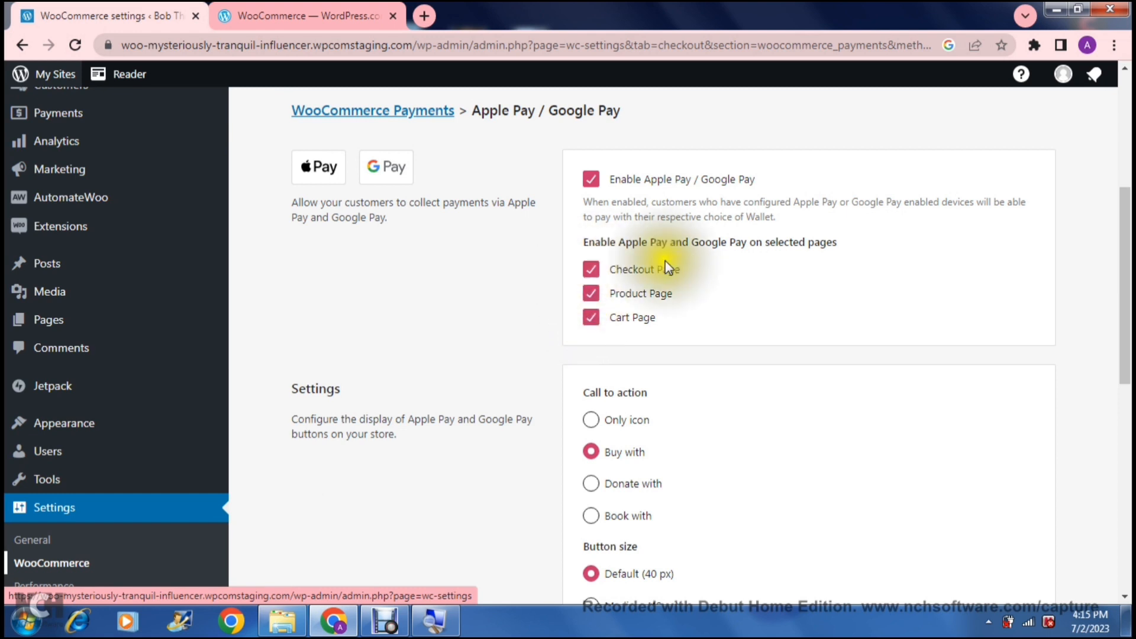
# Step: Try the call to action choices for the Apple Pay and Google Pay buttons, choose Book with, and check the button preview
pyautogui.moveTo(1125, 263); pyautogui.dragTo(1128, 347)
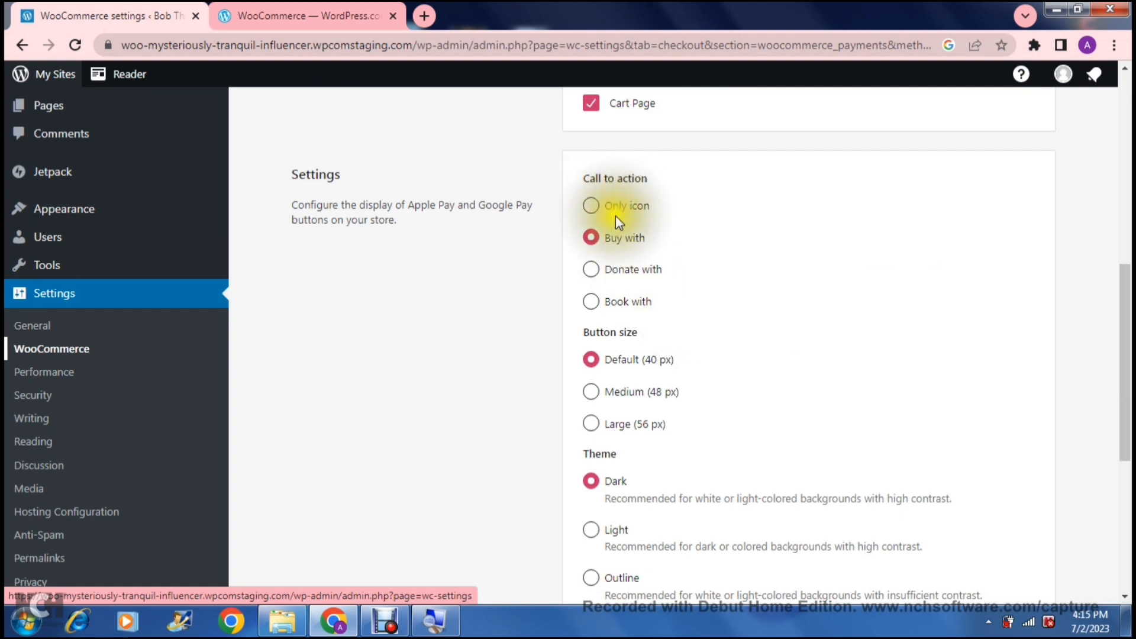
pyautogui.click(591, 205)
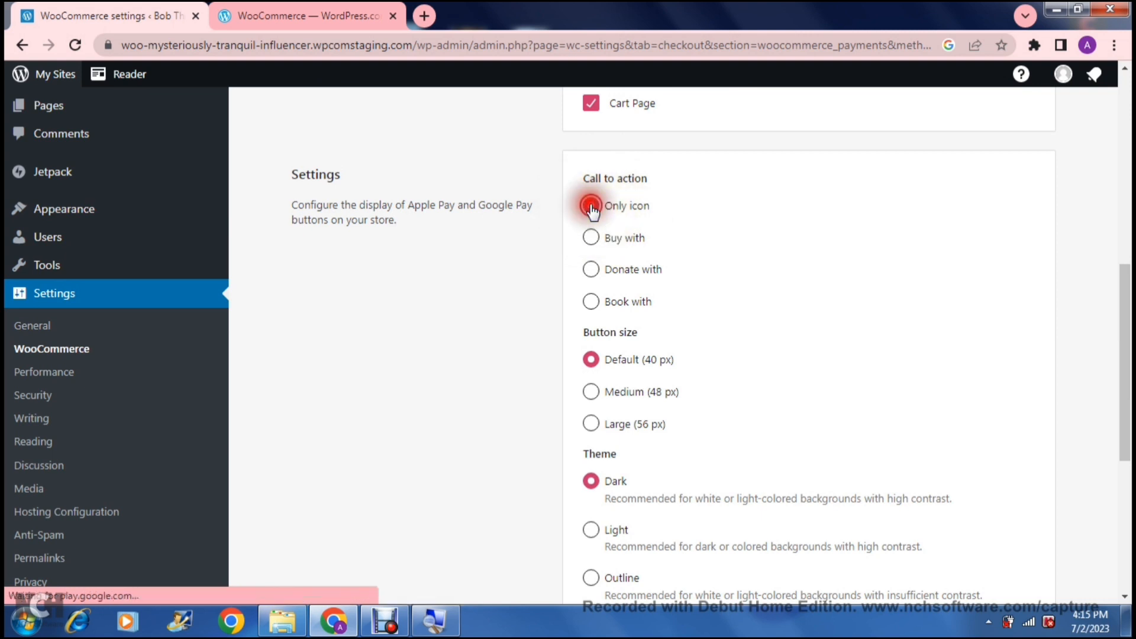
pyautogui.click(590, 238)
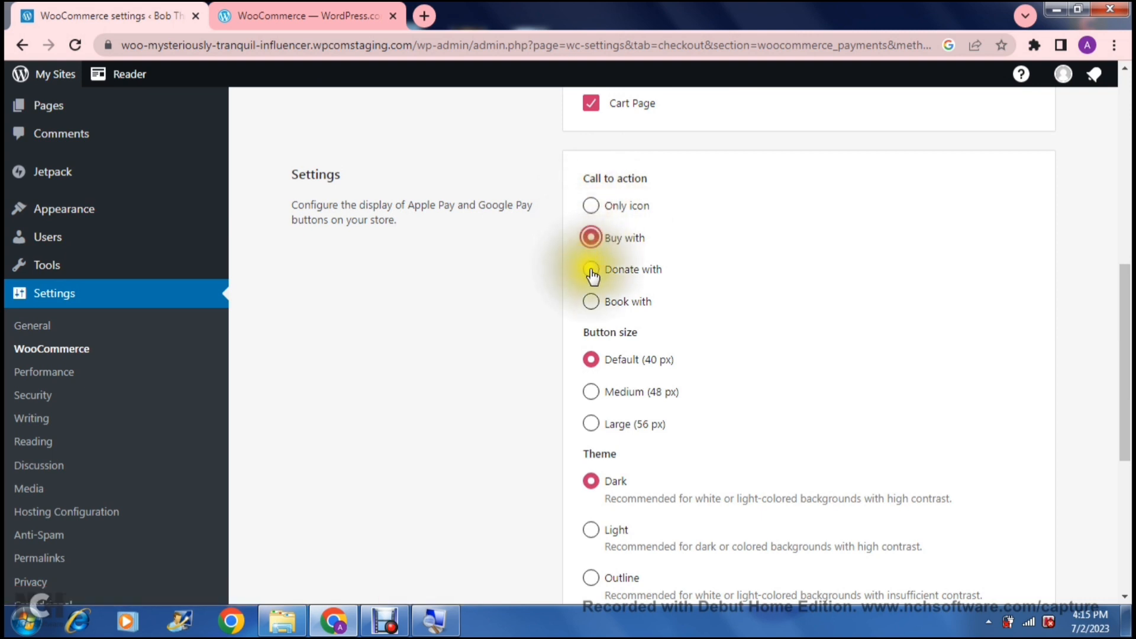
pyautogui.click(590, 271)
pyautogui.click(591, 303)
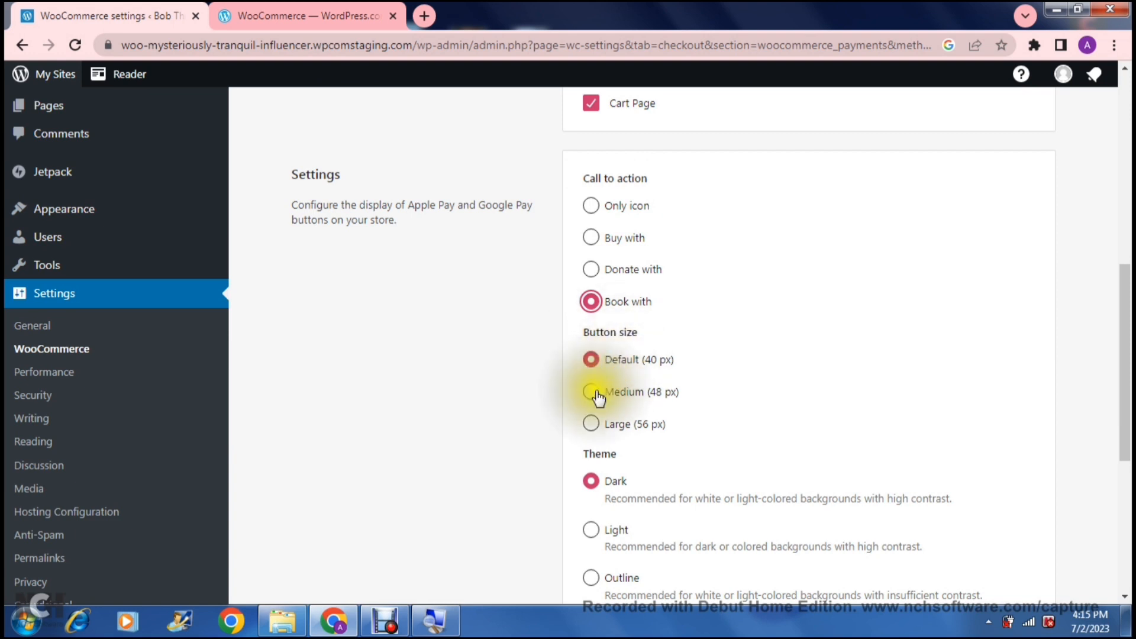
pyautogui.click(527, 412)
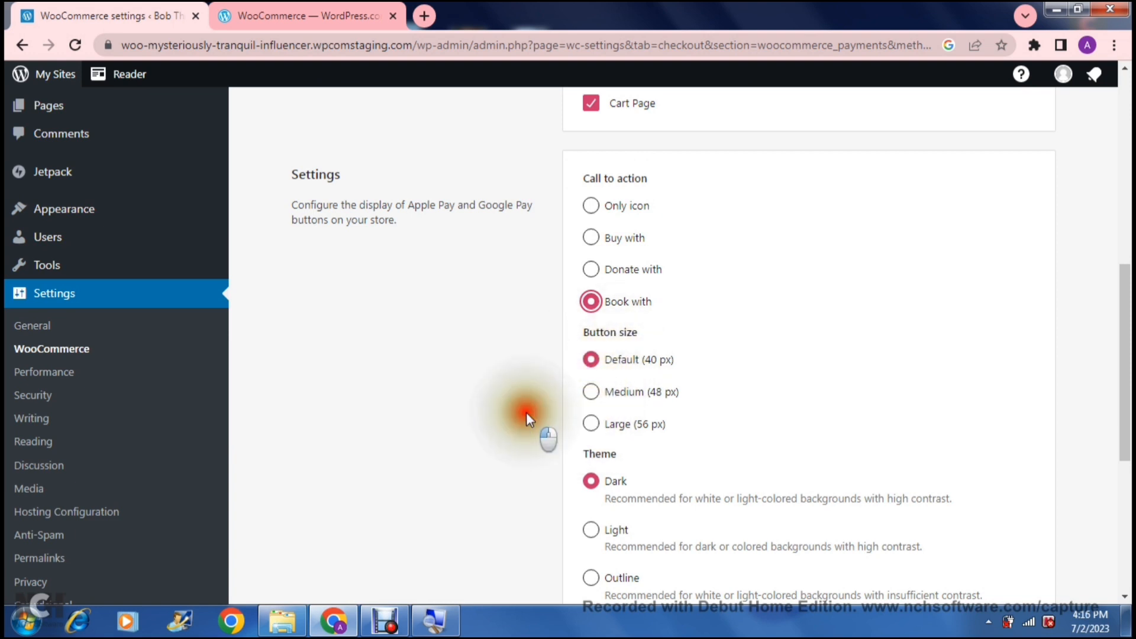
pyautogui.scroll(-2, 525, 418)
pyautogui.scroll(-2, 529, 420)
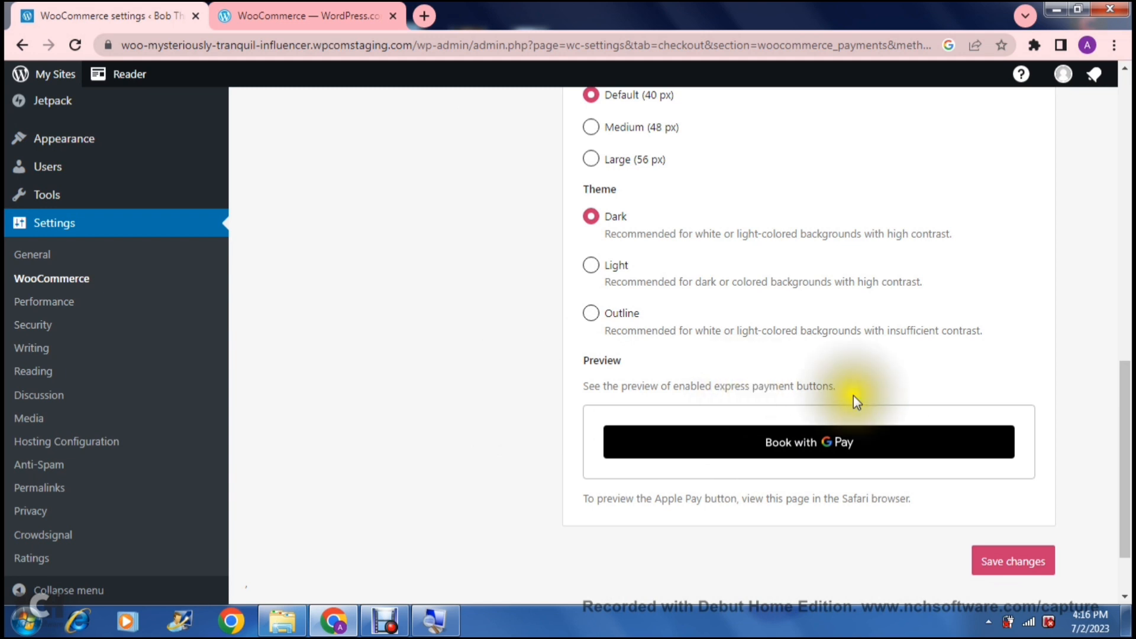
# Step: Return to the main WooCommerce Payments settings and review the transaction preferences
pyautogui.moveTo(1123, 441); pyautogui.dragTo(1100, 238)
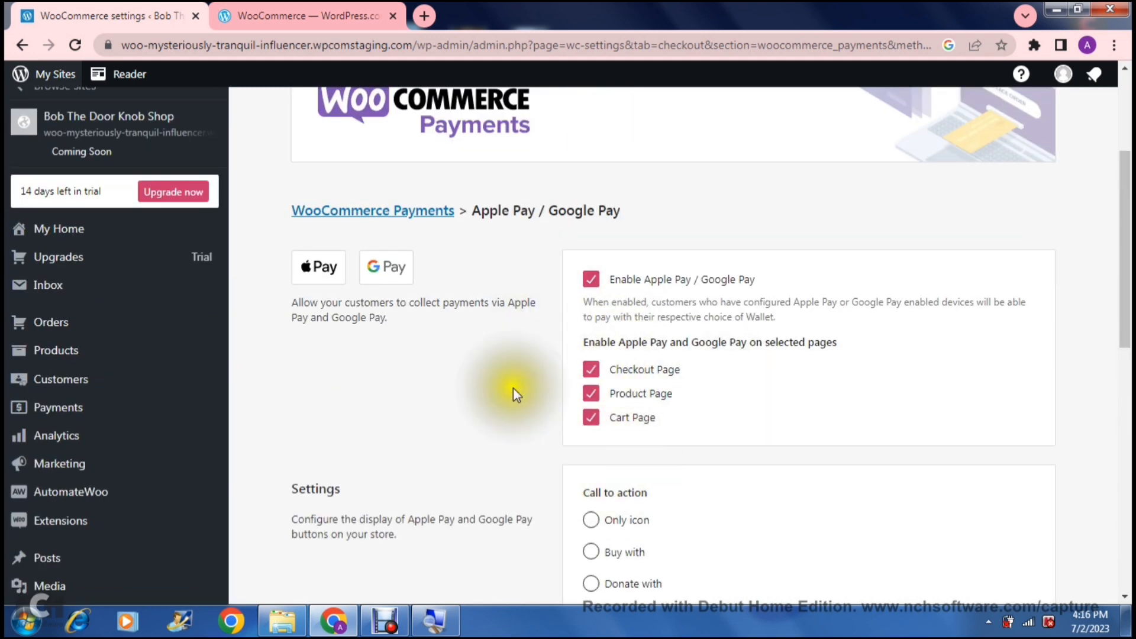
pyautogui.click(368, 219)
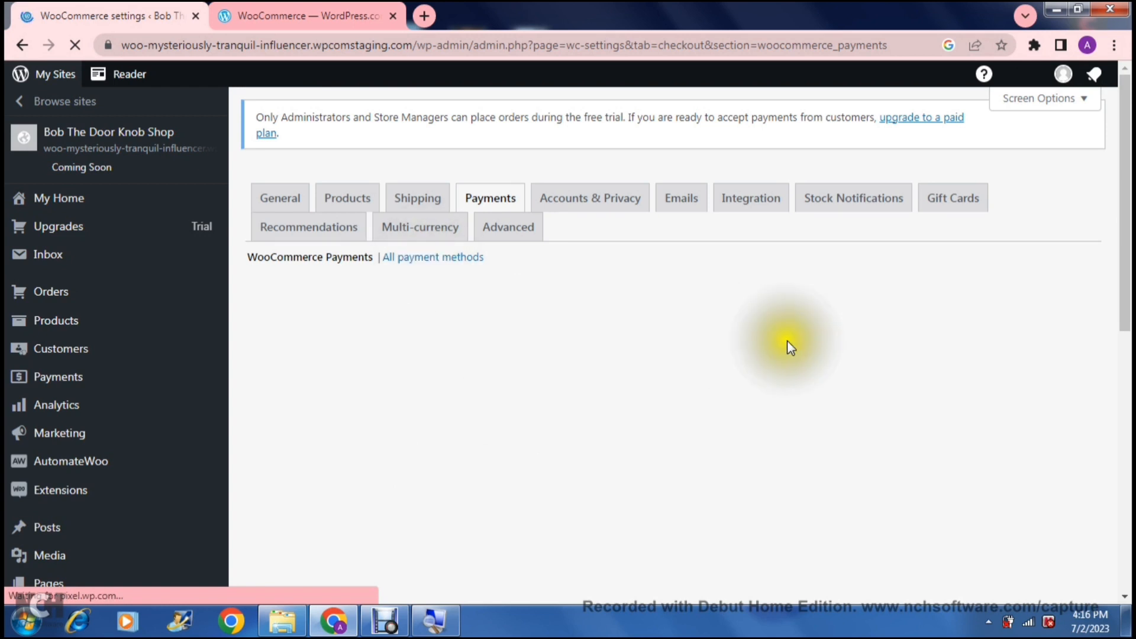
pyautogui.scroll(-10, 789, 347)
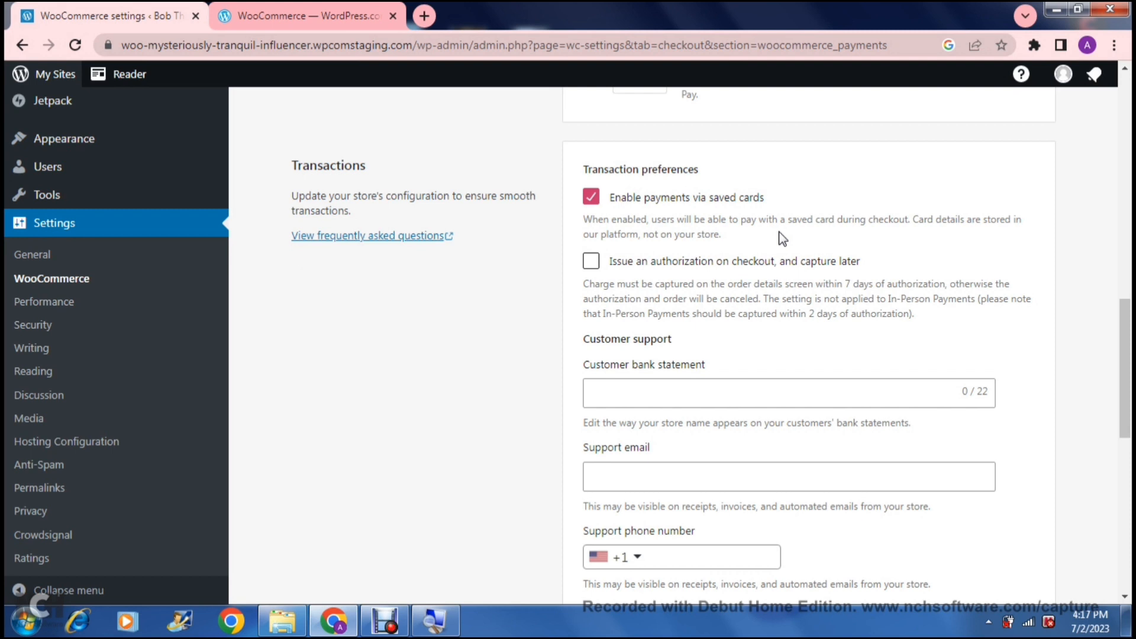
pyautogui.click(532, 338)
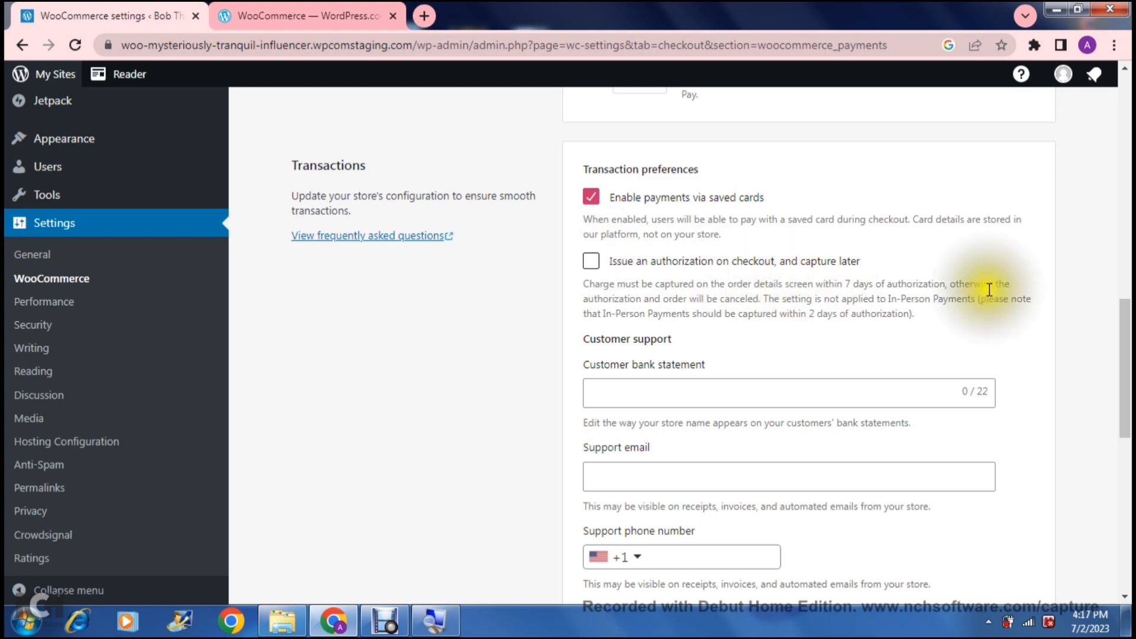
# Step: Try the transaction preference that issues an authorization on checkout and captures later, and switch it off again
pyautogui.scroll(-2, 1120, 342)
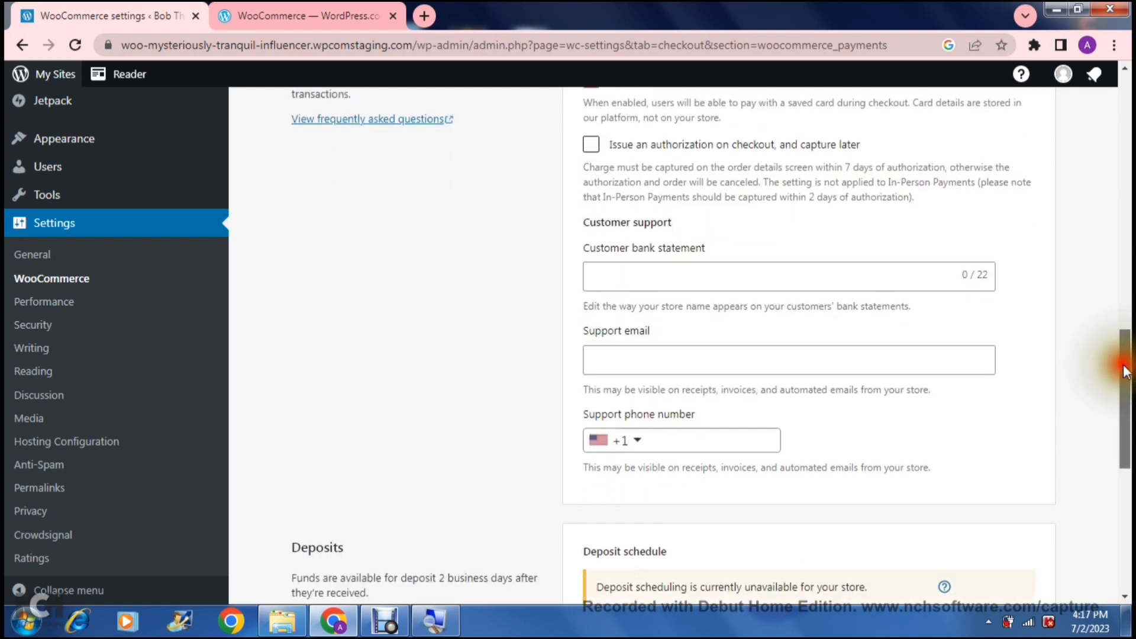
pyautogui.click(589, 140)
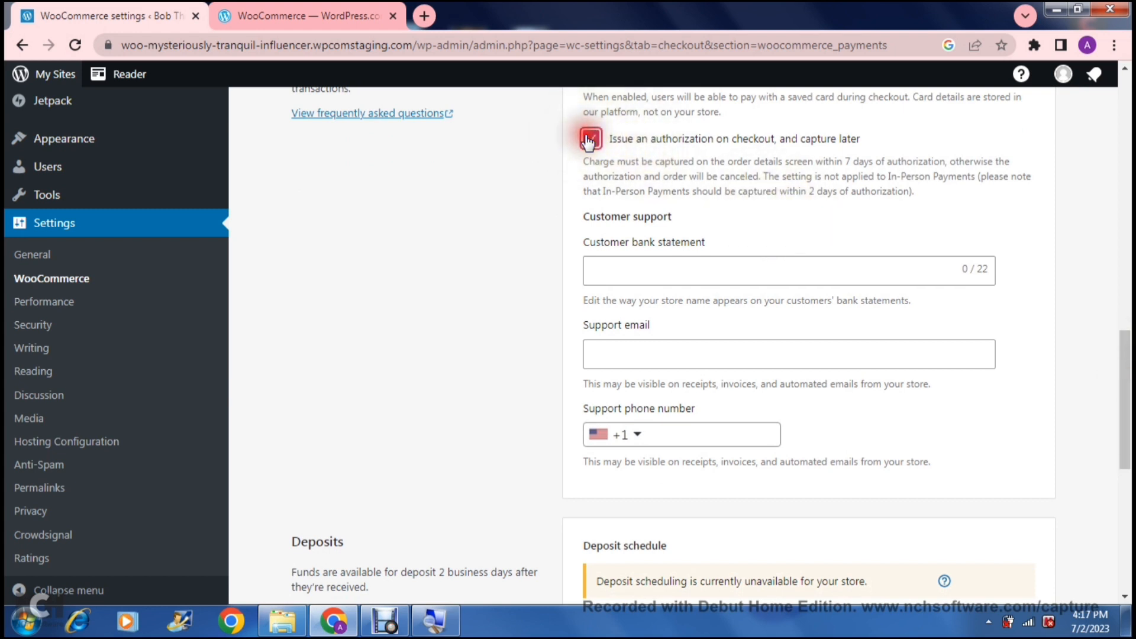
pyautogui.click(589, 140)
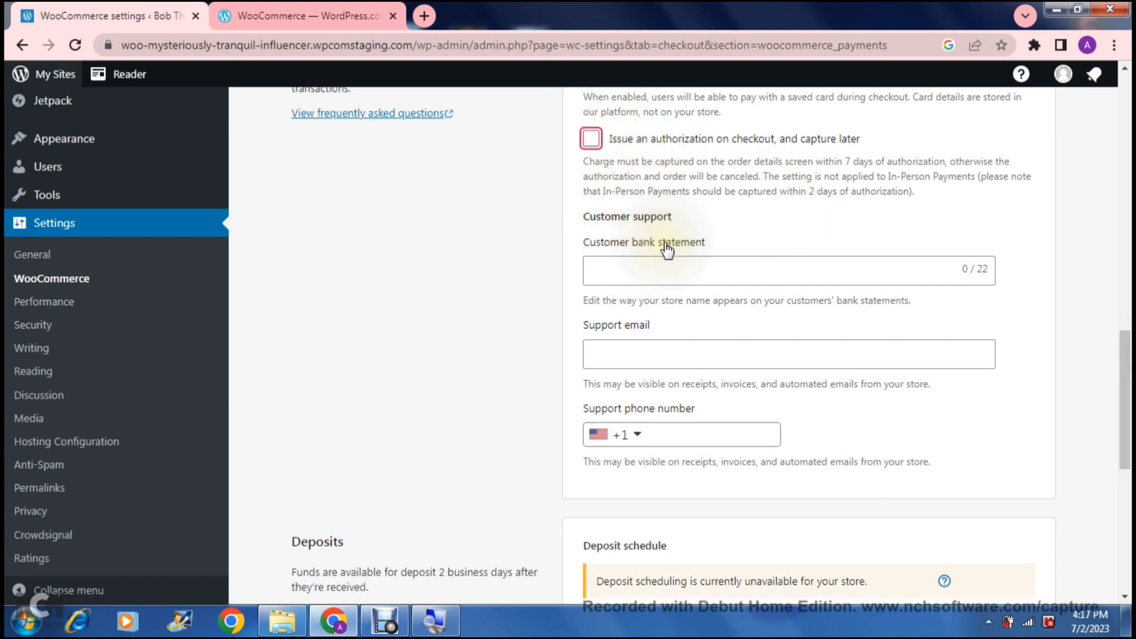
# Step: Set the customer bank statement name to Bob The Door Knob Shop and fill in the store's support email
pyautogui.click(692, 274)
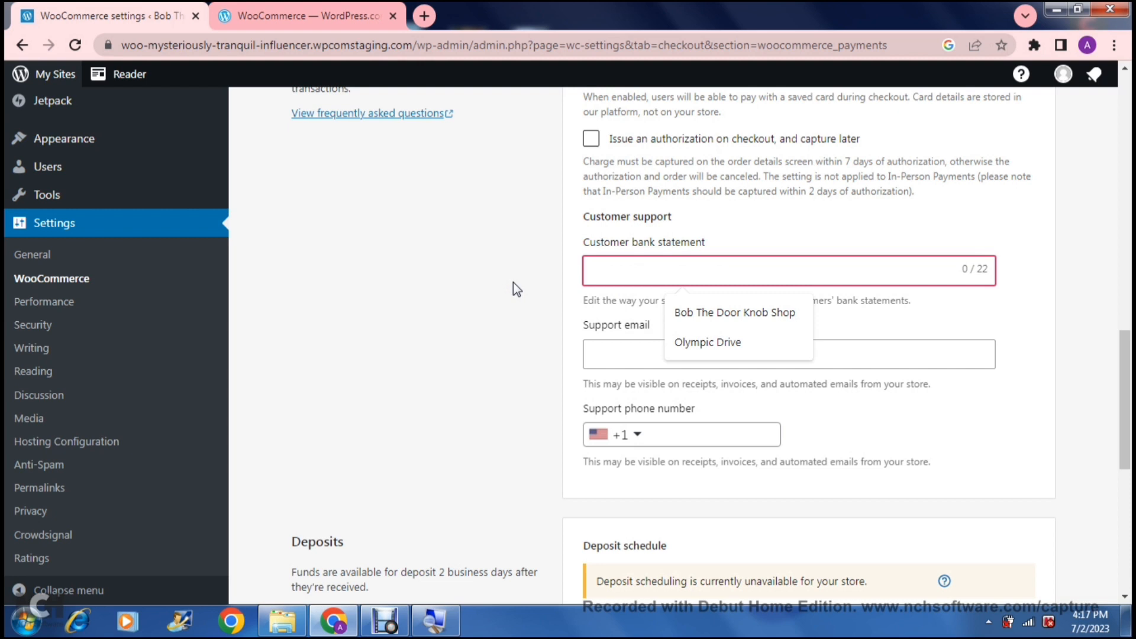
pyautogui.click(708, 308)
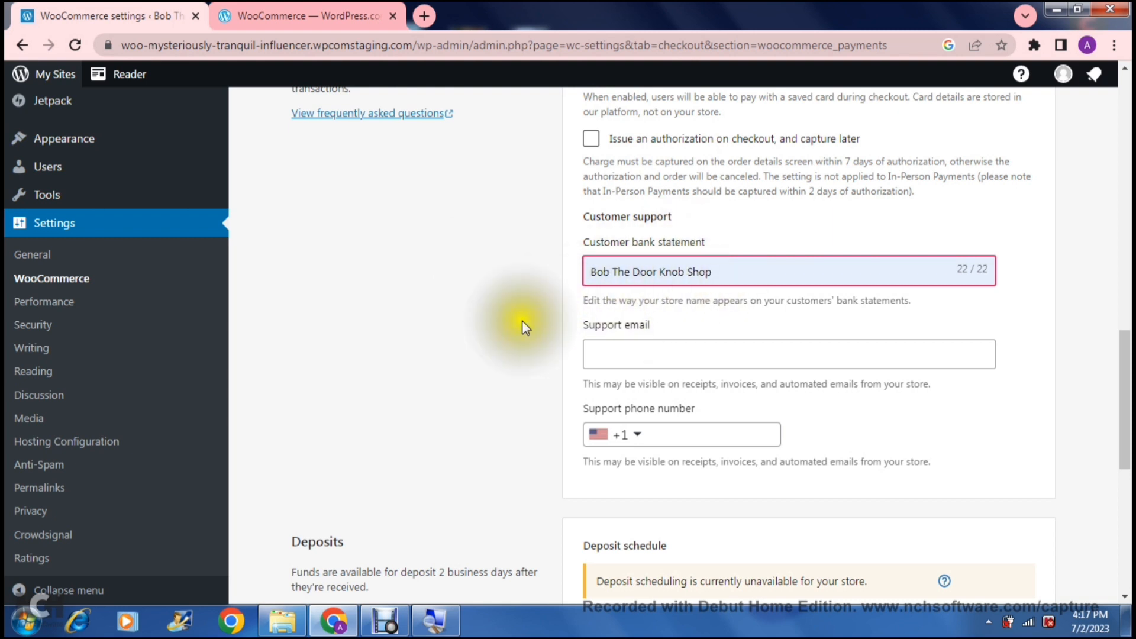
pyautogui.click(589, 357)
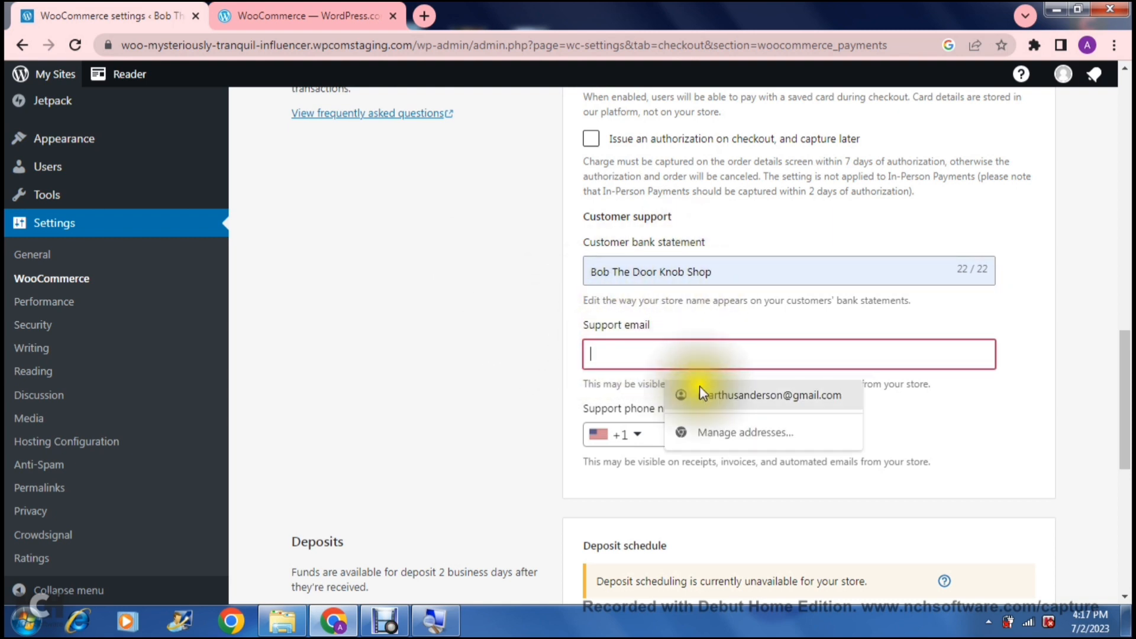
pyautogui.click(718, 396)
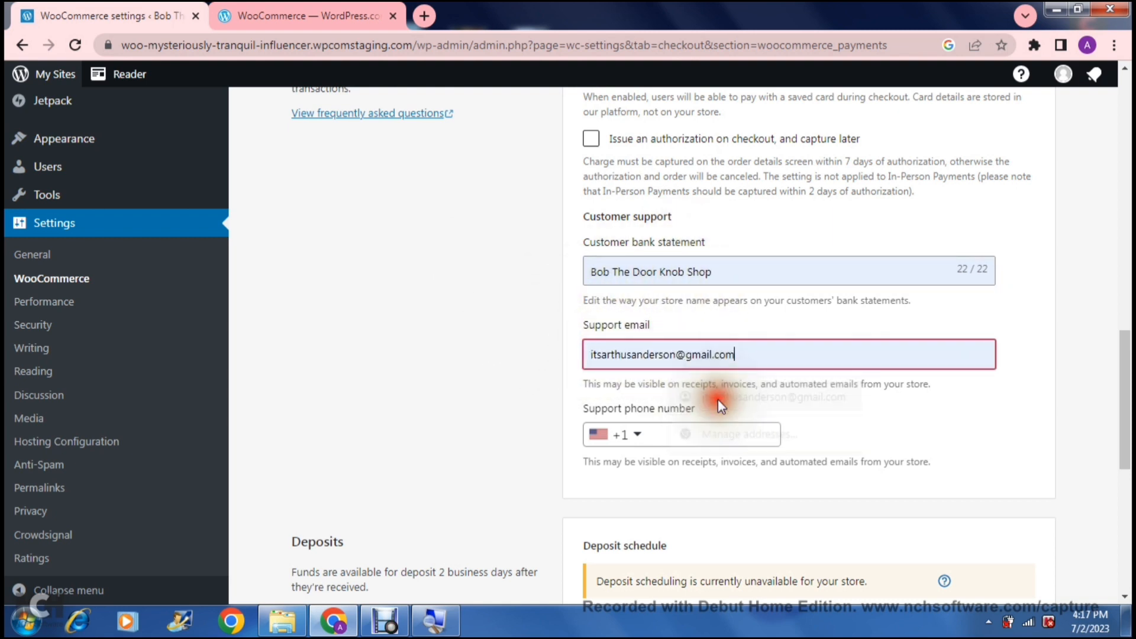
pyautogui.click(539, 344)
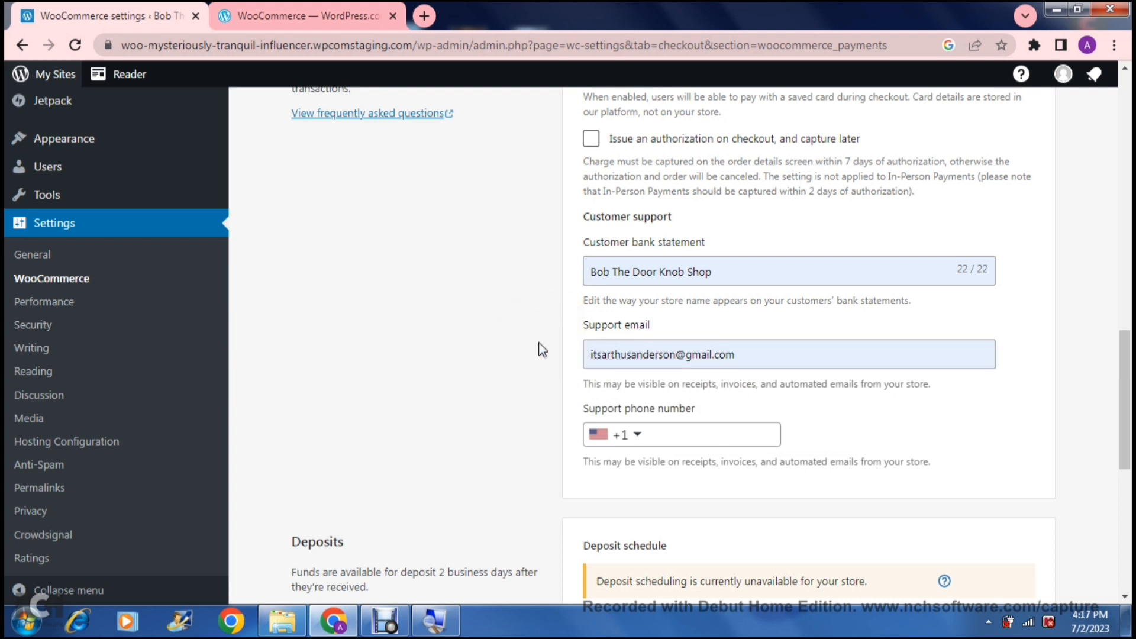
# Step: Review the support phone number's country code and the deposit schedule and bank account settings
pyautogui.scroll(-3, 542, 349)
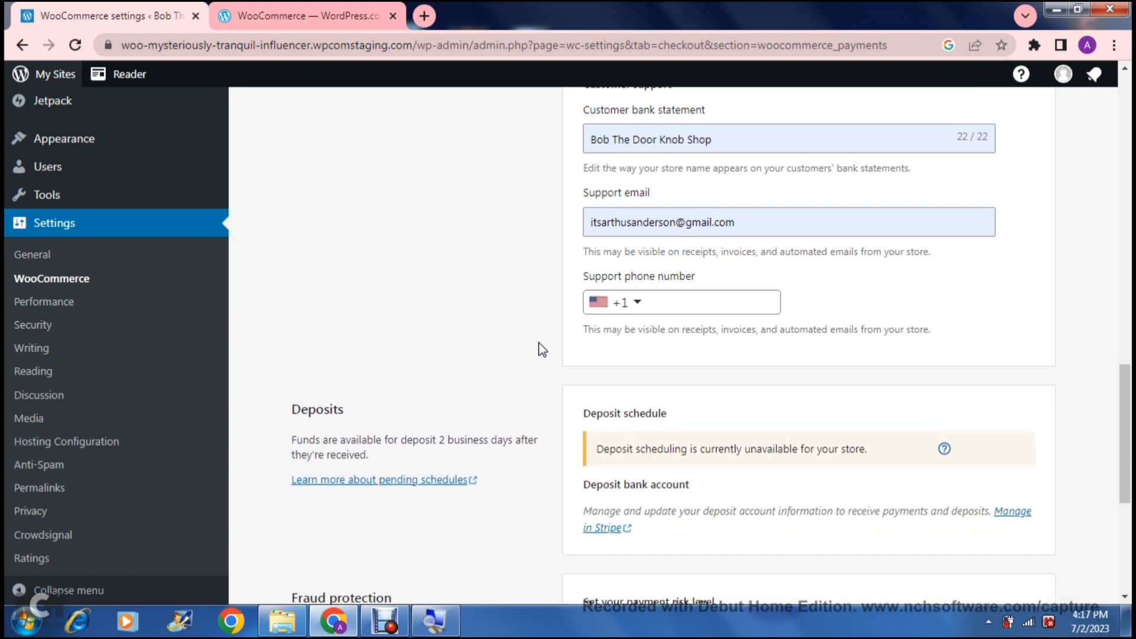
pyautogui.click(638, 304)
pyautogui.click(523, 303)
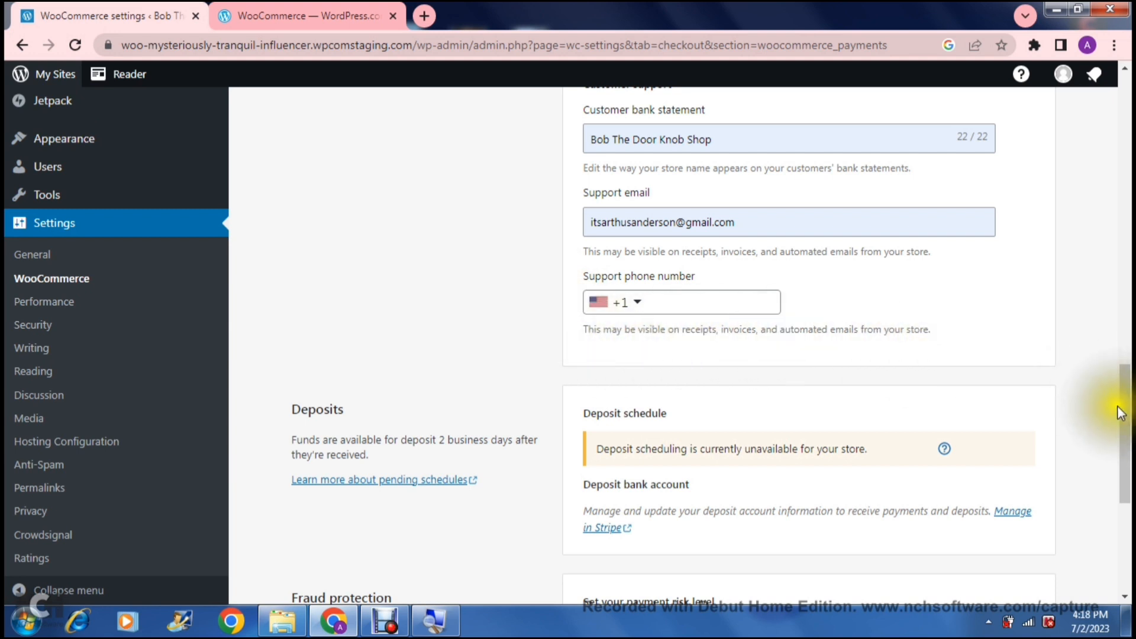
pyautogui.scroll(-1, 1118, 406)
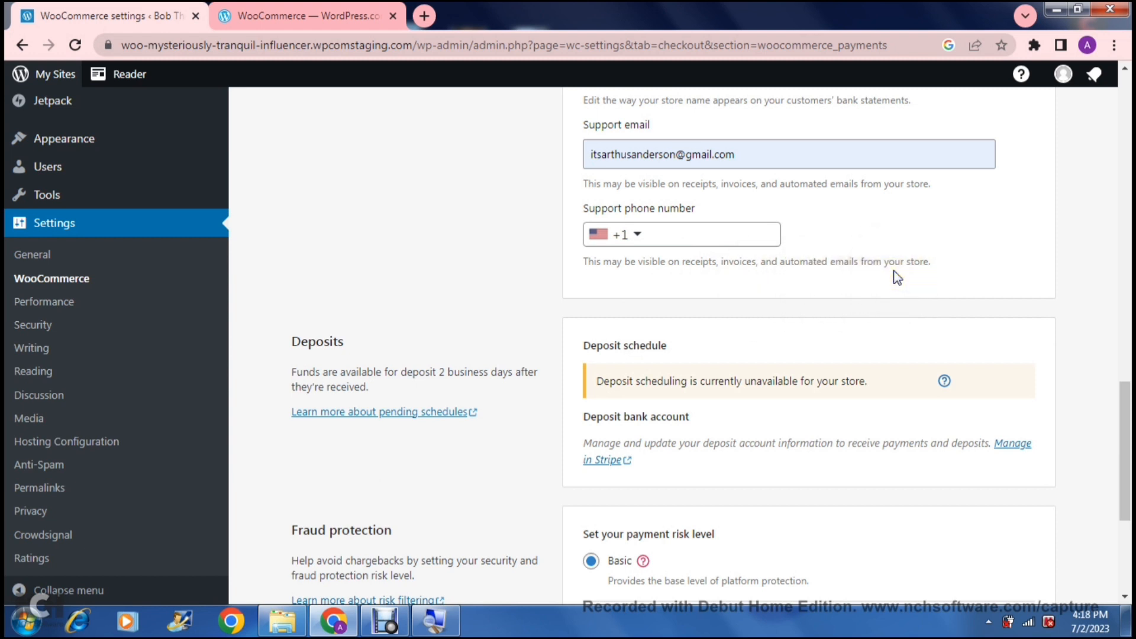
pyautogui.moveTo(1125, 437); pyautogui.dragTo(1127, 473)
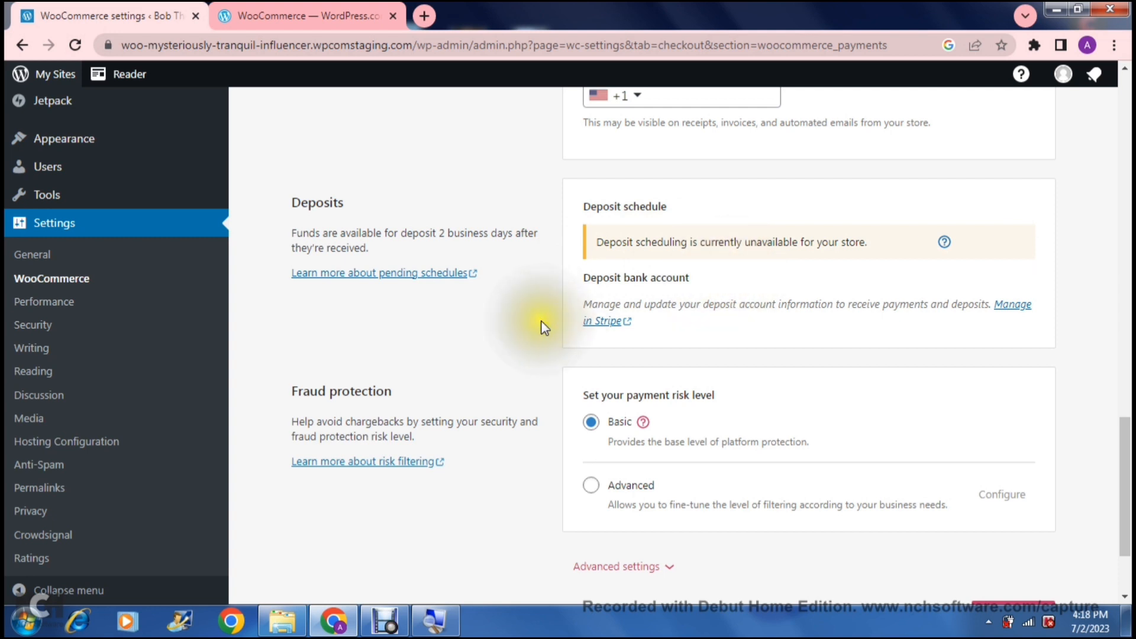
# Step: Set the fraud protection risk level to Advanced and expand the advanced settings to review the multi-currency, encryption and debug options
pyautogui.scroll(-3, 500, 320)
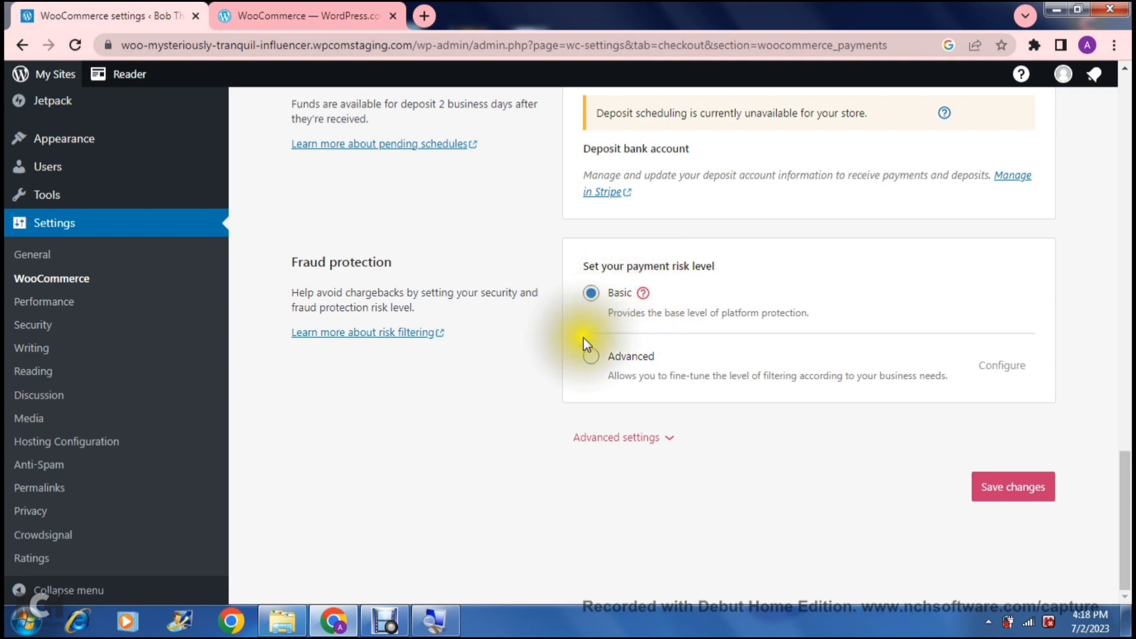
pyautogui.click(591, 360)
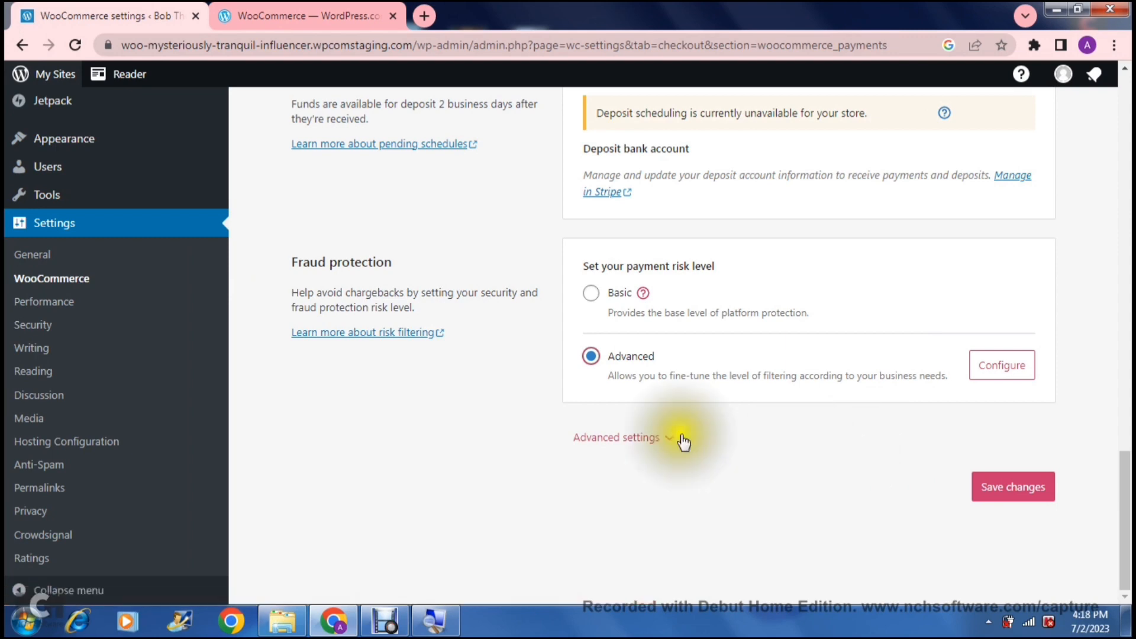
pyautogui.click(624, 446)
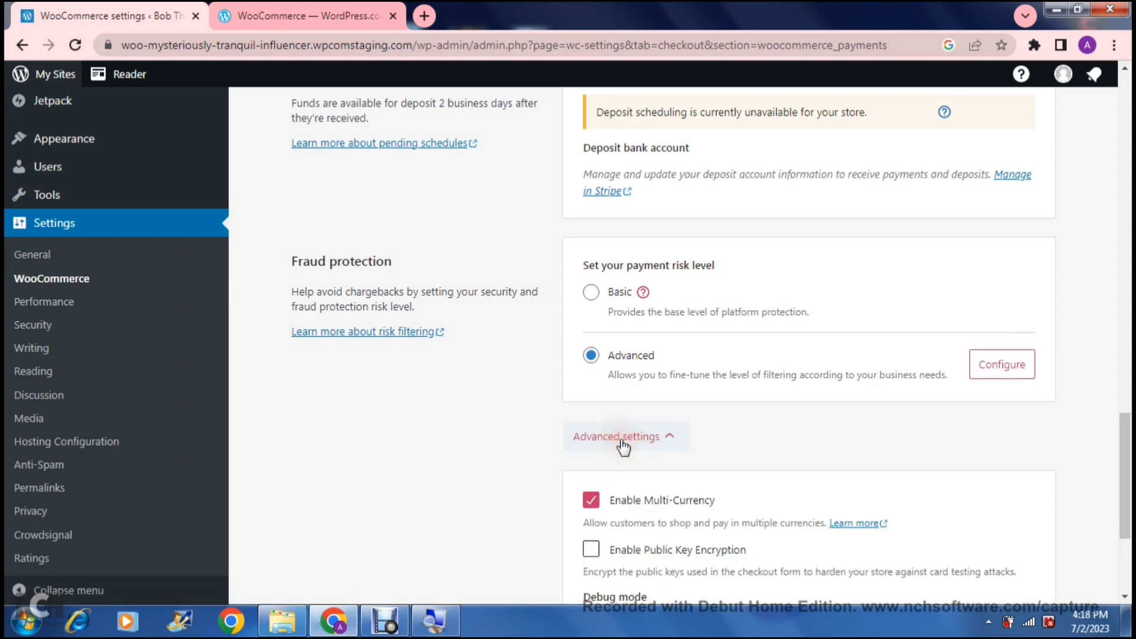
pyautogui.scroll(-4, 524, 470)
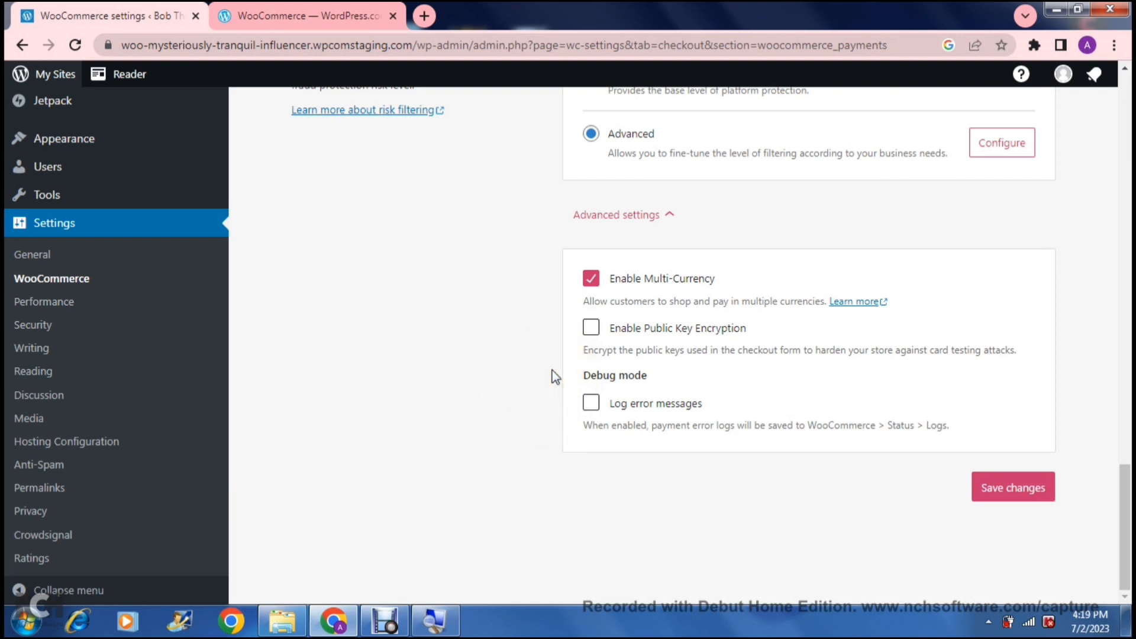
pyautogui.click(525, 369)
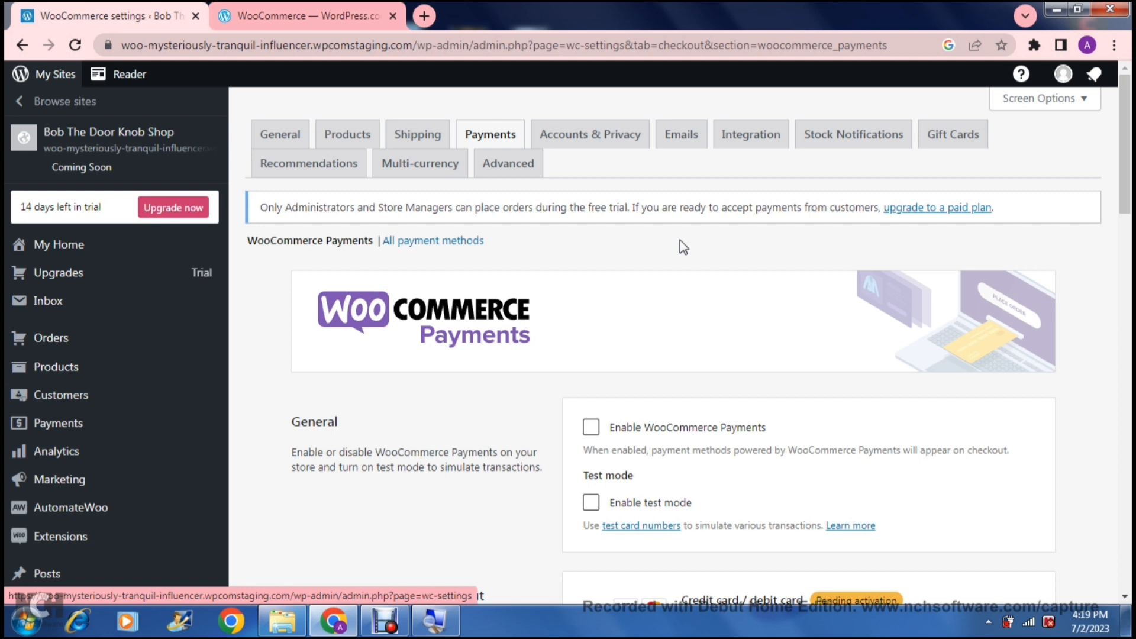
# Step: Enable test mode in the General settings of WooCommerce Payments
pyautogui.click(592, 505)
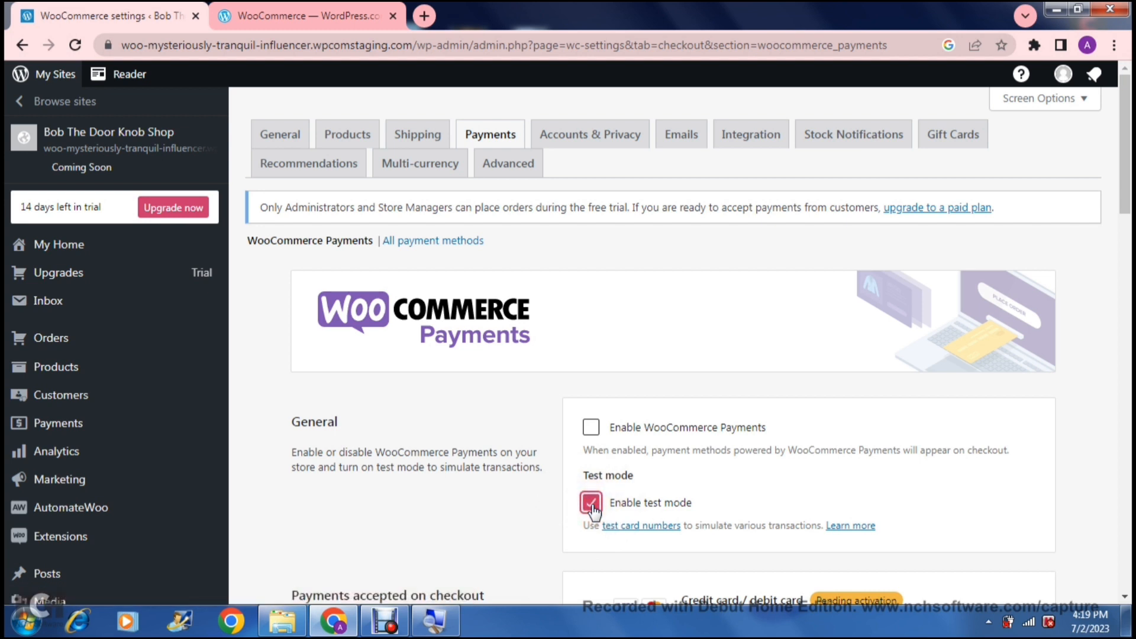
pyautogui.click(592, 505)
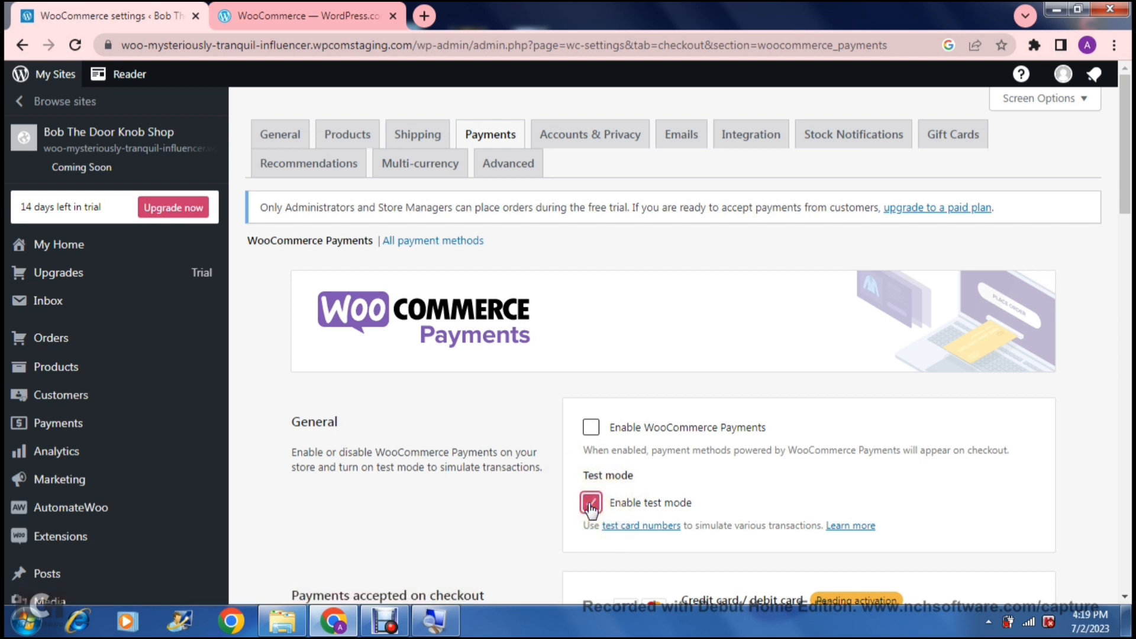